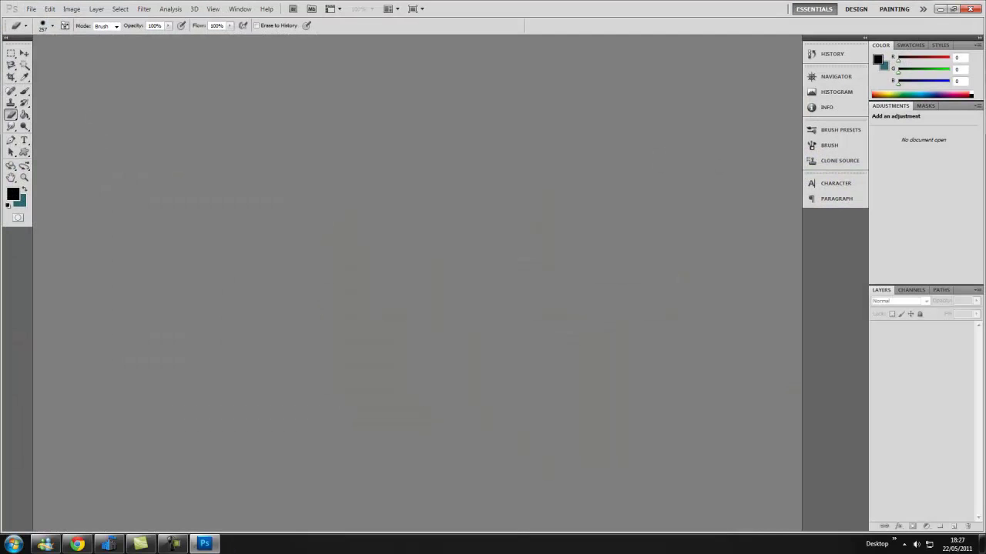
Step: Open the NR SIMPLE TEMPLATE Photoshop file from the Desktop and activate the Move tool
key(ctrl+o)
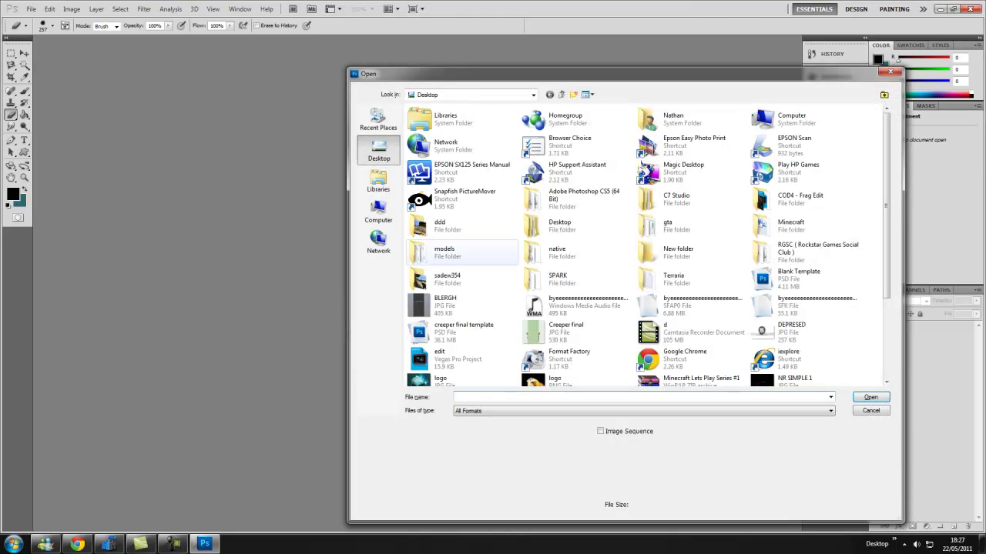
click(691, 307)
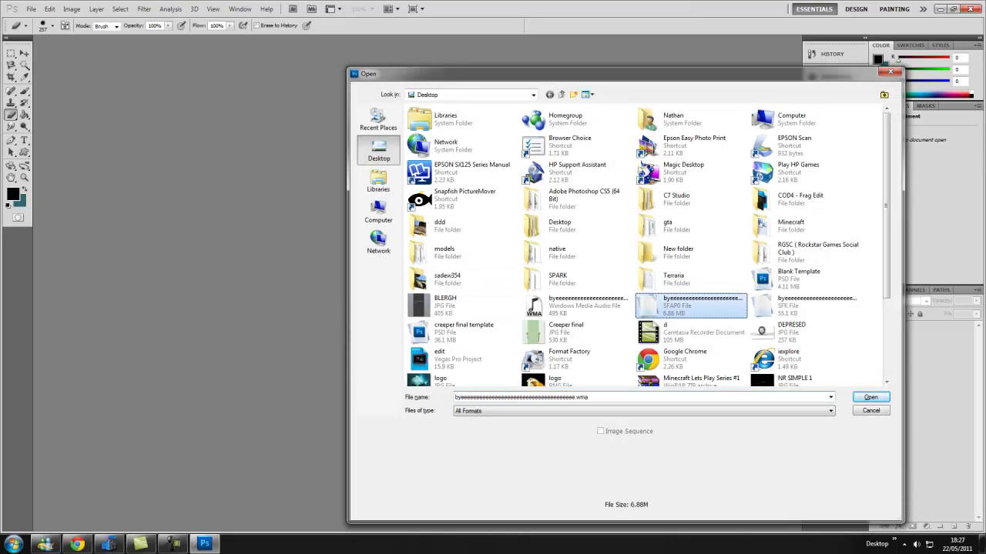
scroll(691, 306, down, 3)
click(578, 294)
key(Return)
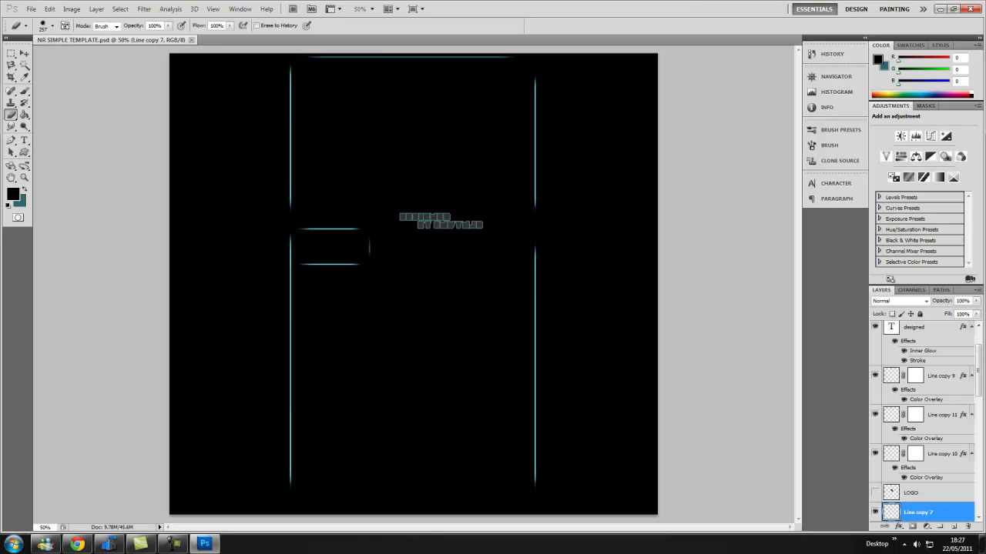
key(v)
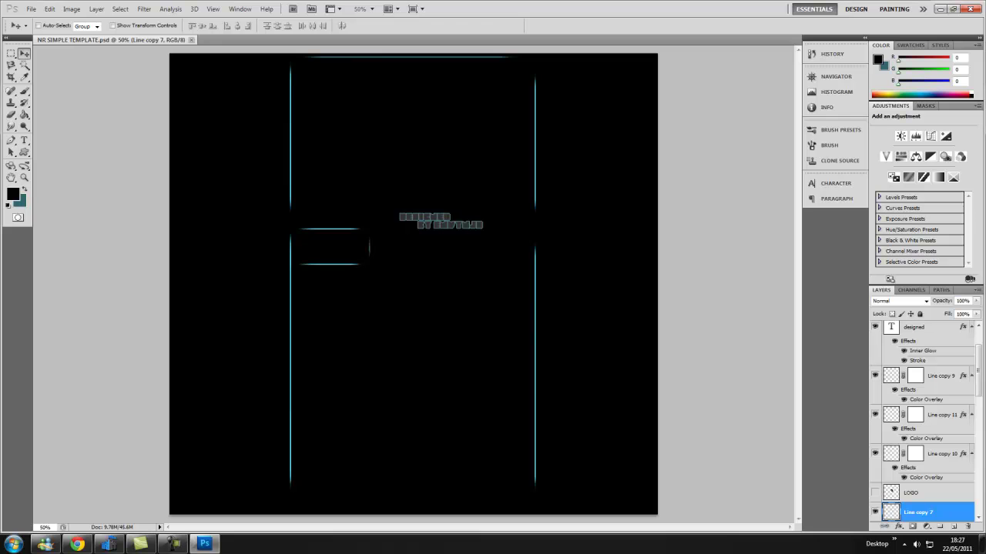
Step: Start saving the template under a new file on the Desktop, with PNG as the format
click(31, 9)
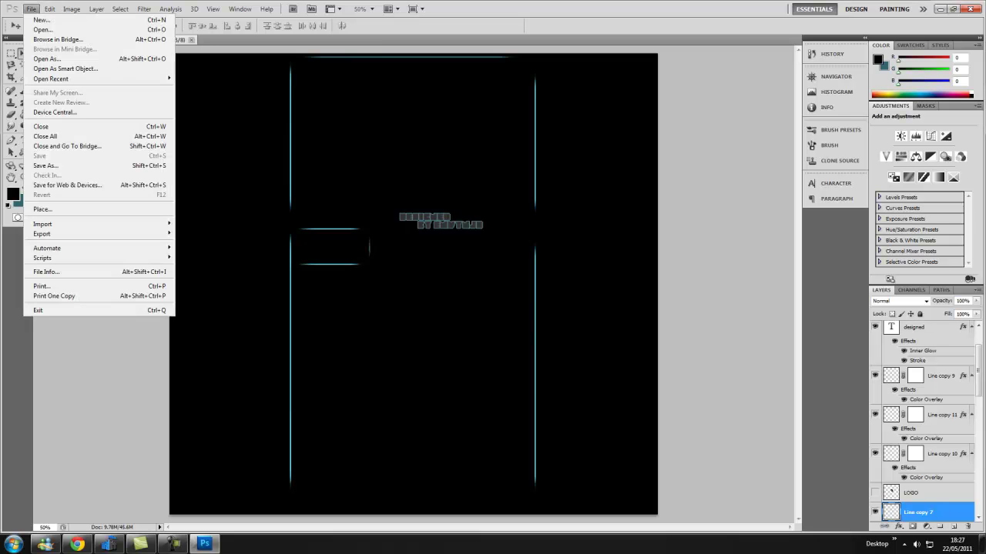
click(46, 166)
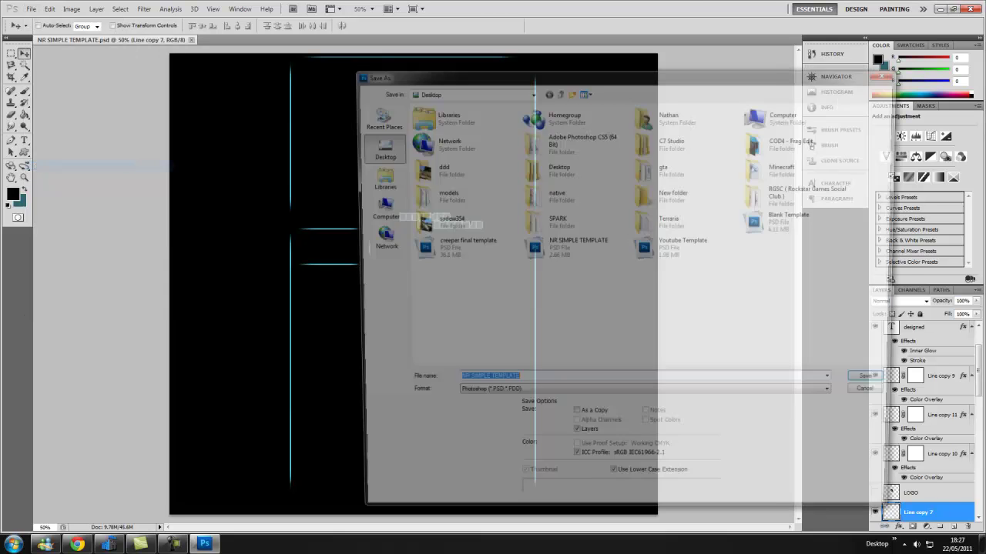
drag(462, 73, 263, 34)
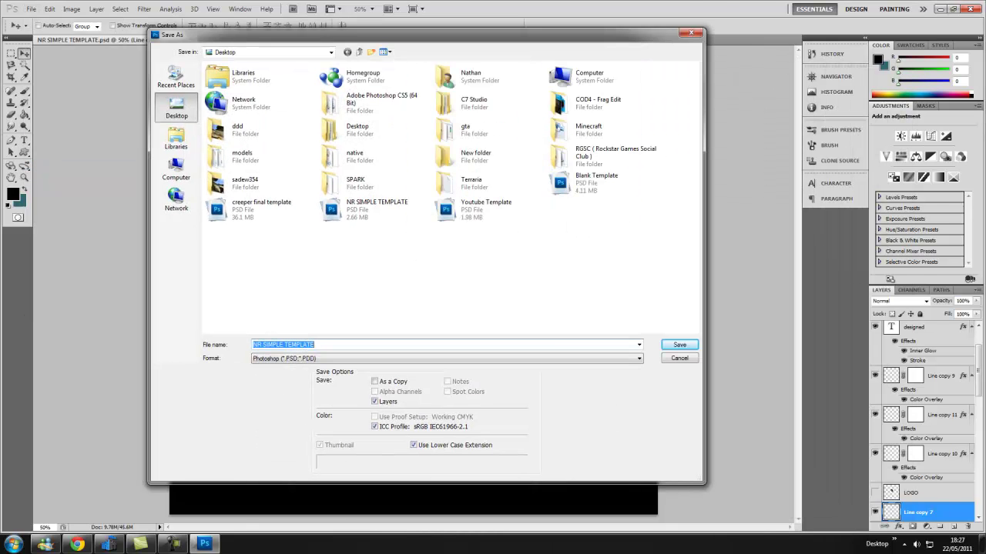
click(447, 359)
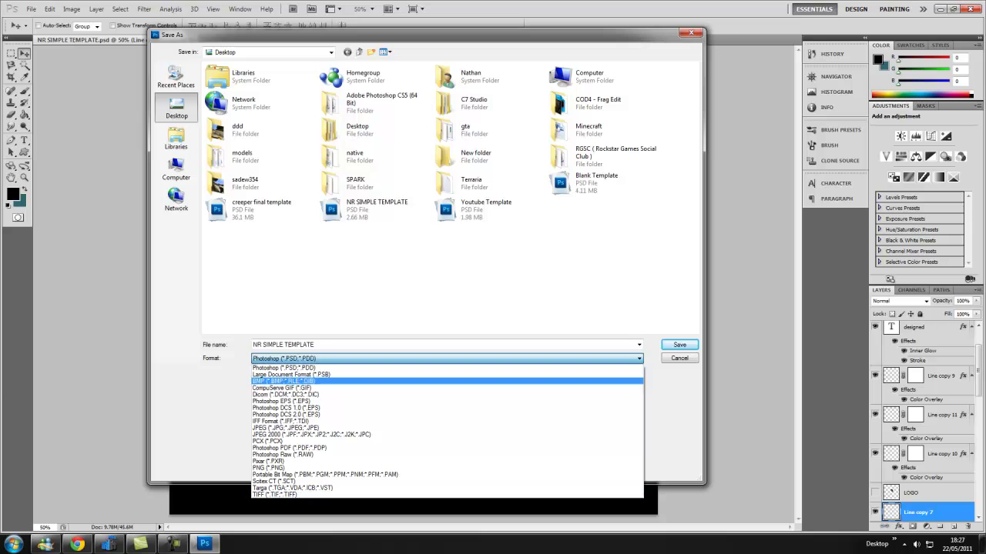
key(p)
key(c)
key(p)
key(i)
key(p)
key(p)
key(o)
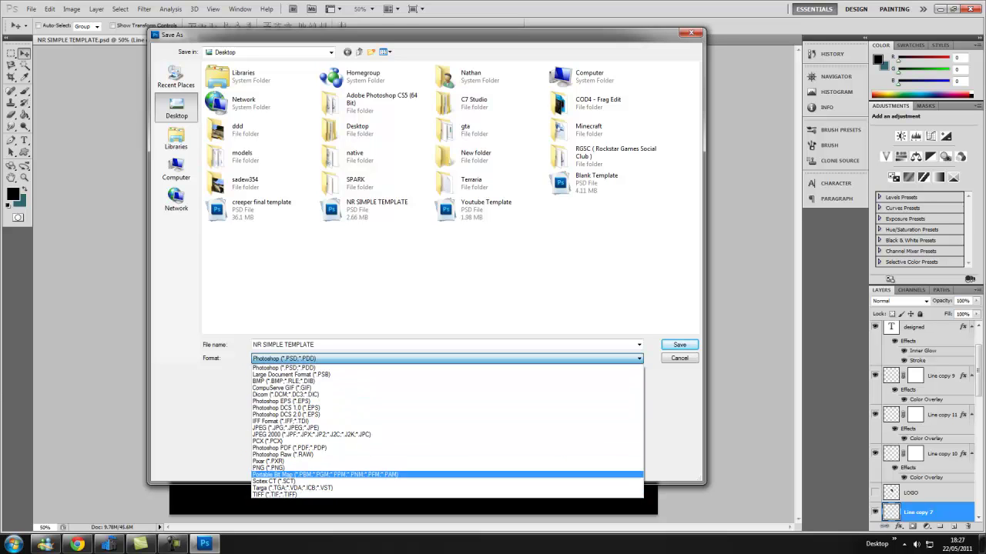
key(p)
key(p)
key(c)
key(p)
key(n)
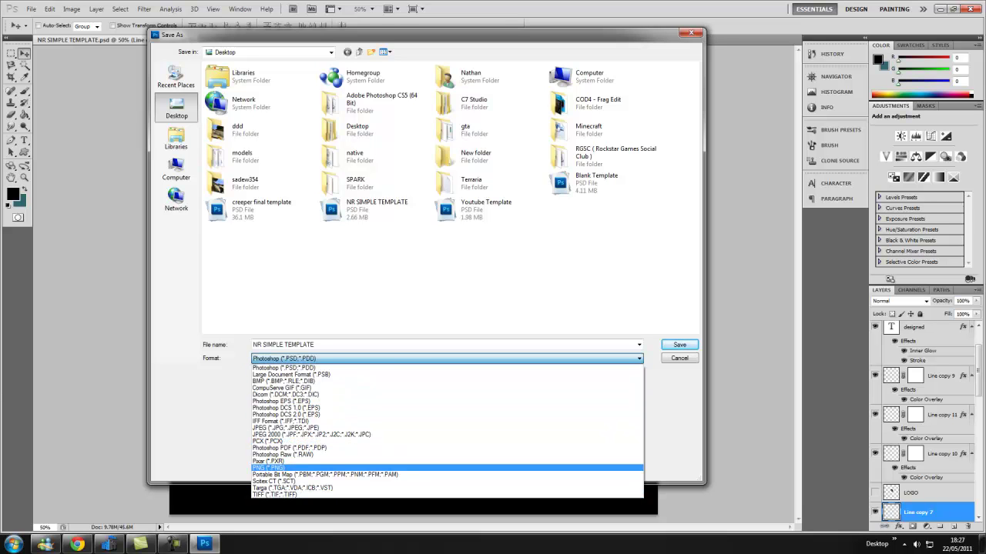
key(Down)
key(Down)
key(Down)
key(Down)
key(Up)
key(Up)
key(Up)
key(Up)
click(268, 468)
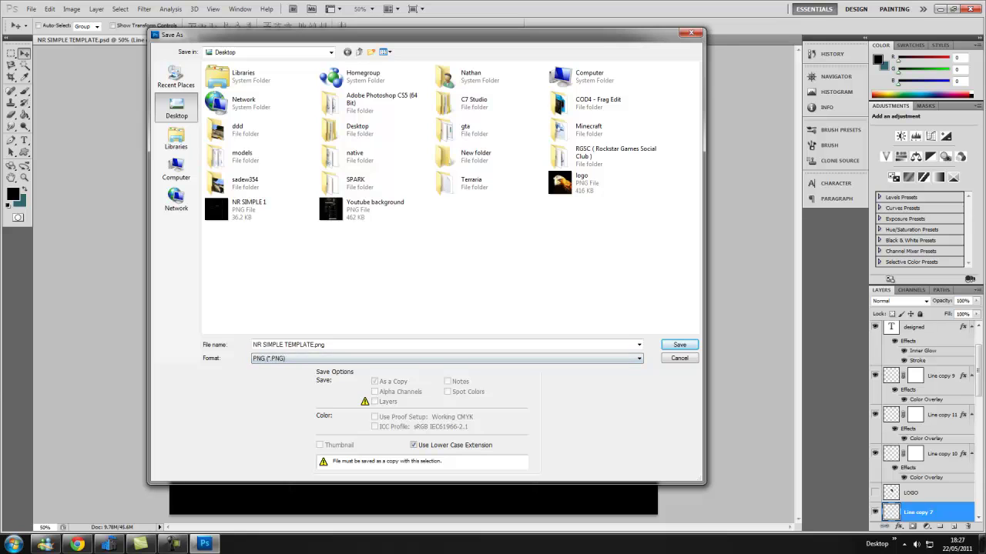
Step: Replace the file name of the PNG copy with Example
click(308, 344)
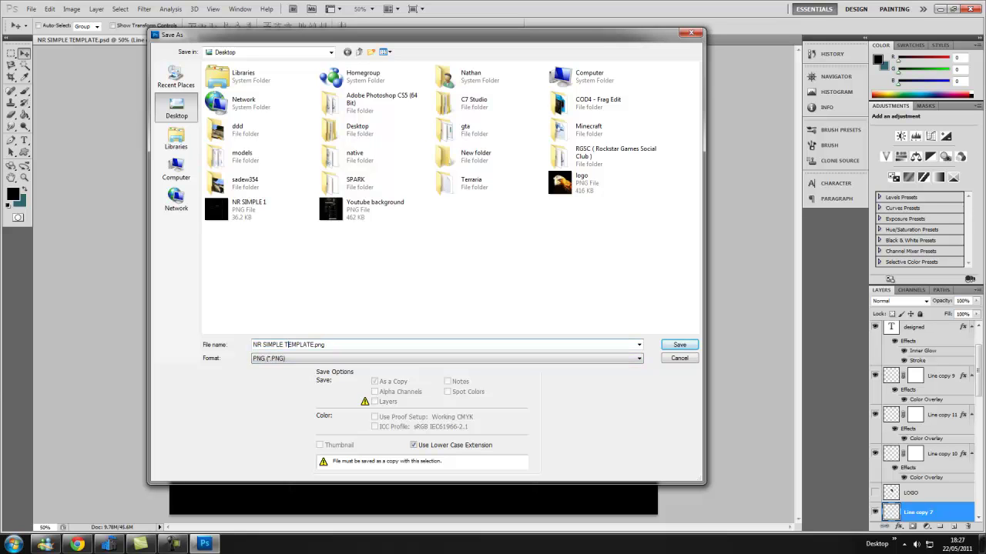
text(Exmaple)
key(BackSpace)
key(BackSpace)
key(BackSpace)
key(BackSpace)
text(ample)
click(446, 358)
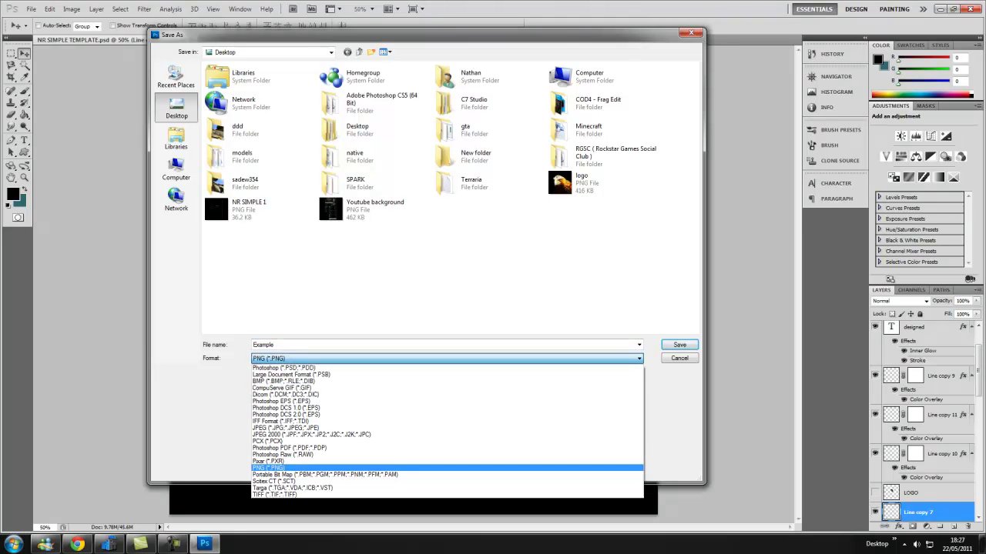
click(339, 468)
click(338, 345)
click(339, 345)
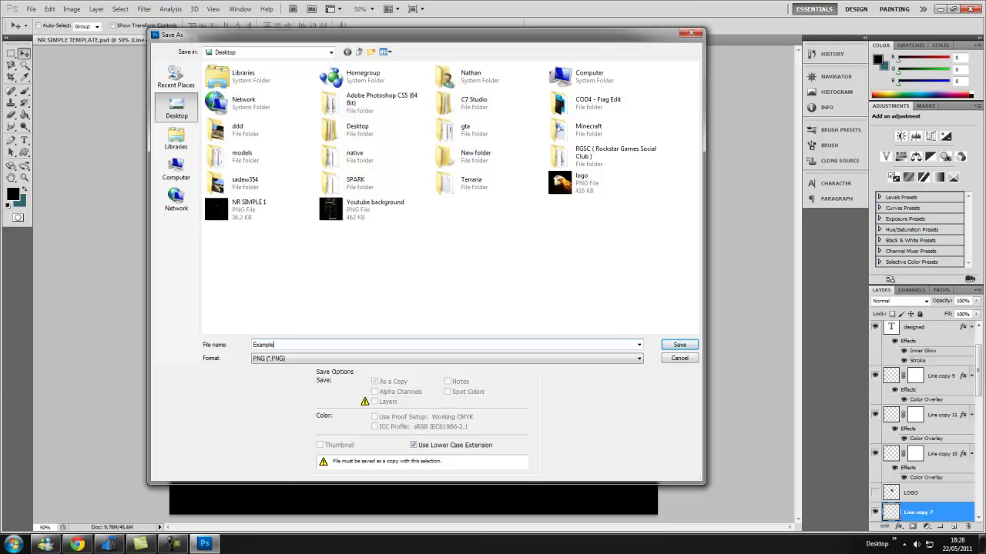
text(ng)
key(BackSpace)
key(BackSpace)
click(447, 359)
click(446, 467)
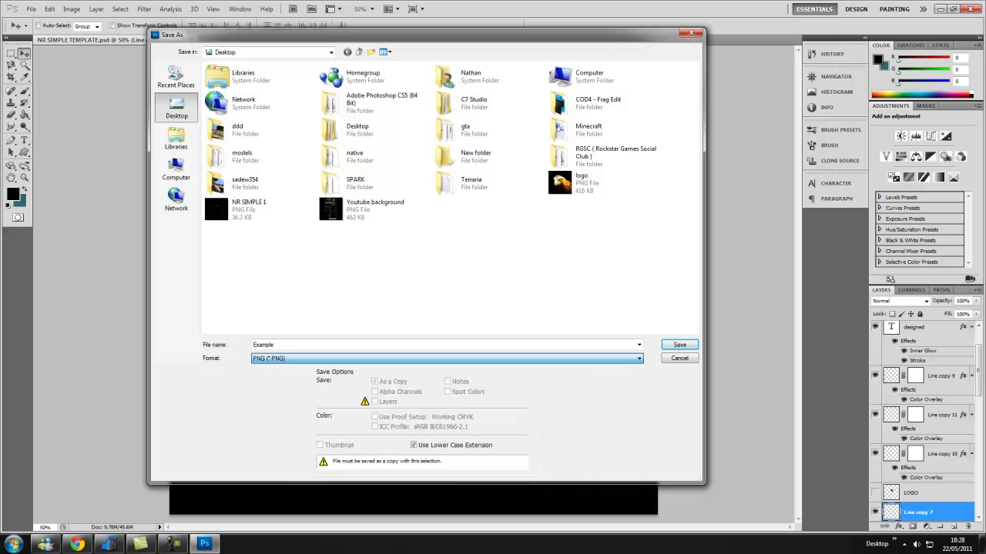
Step: Save the Example PNG with the Interlace option set to None
key(shift+Tab)
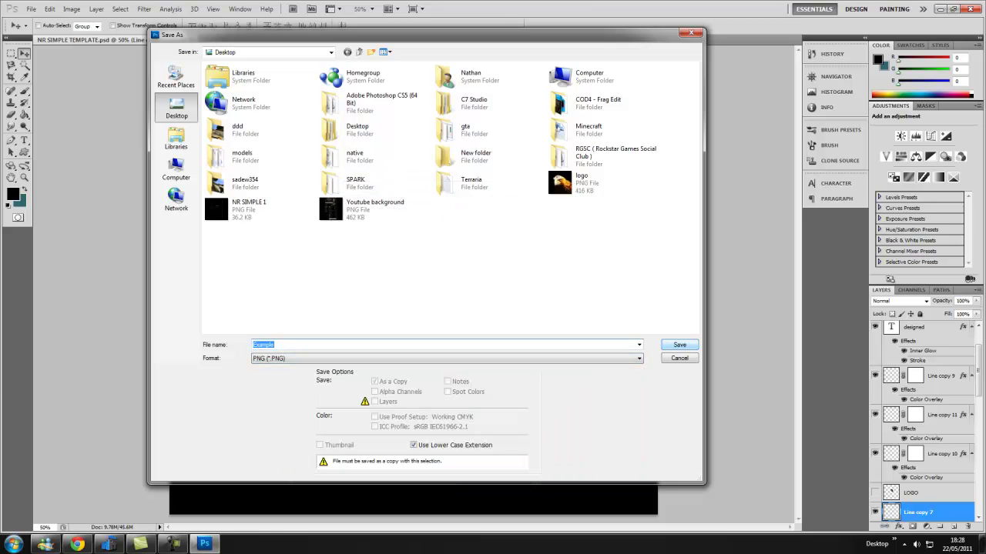
key(Return)
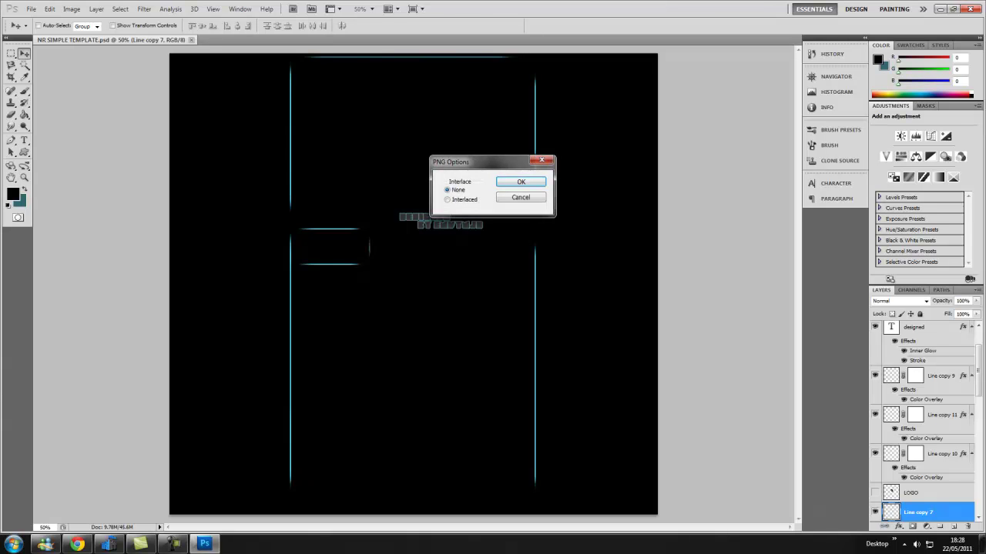
key(Return)
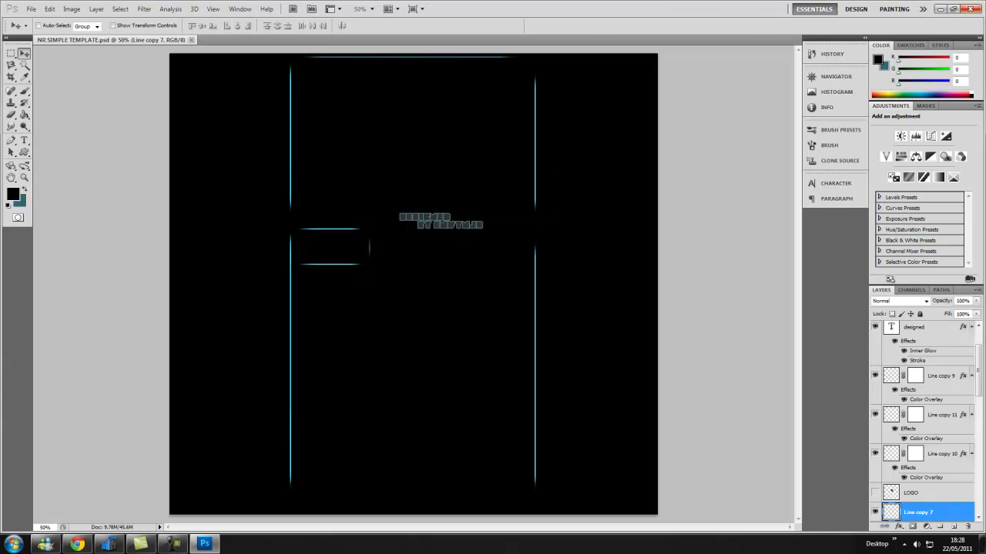
Step: Switch to the YouTube channel page in Chrome and open its Themes and Colours settings
click(940, 8)
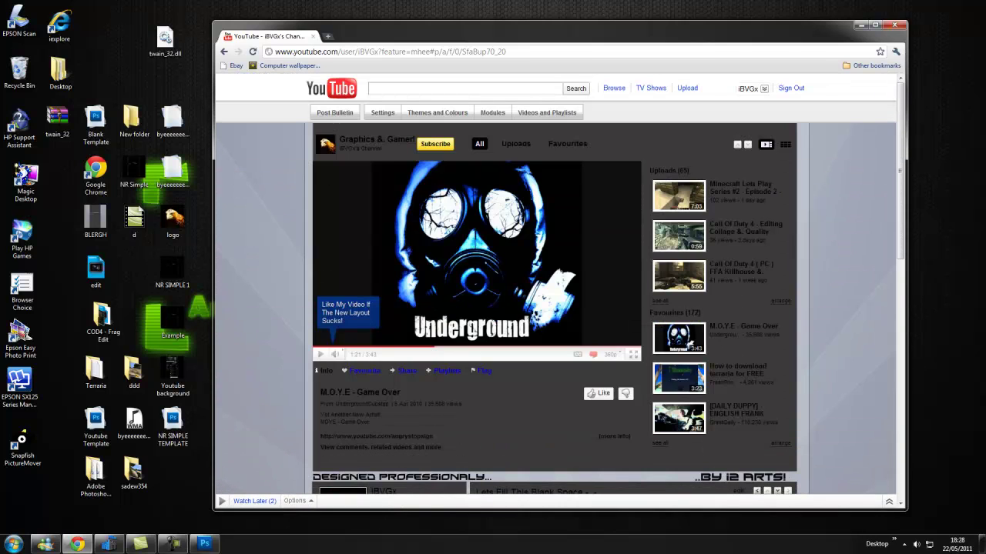
drag(569, 31, 479, 21)
click(346, 113)
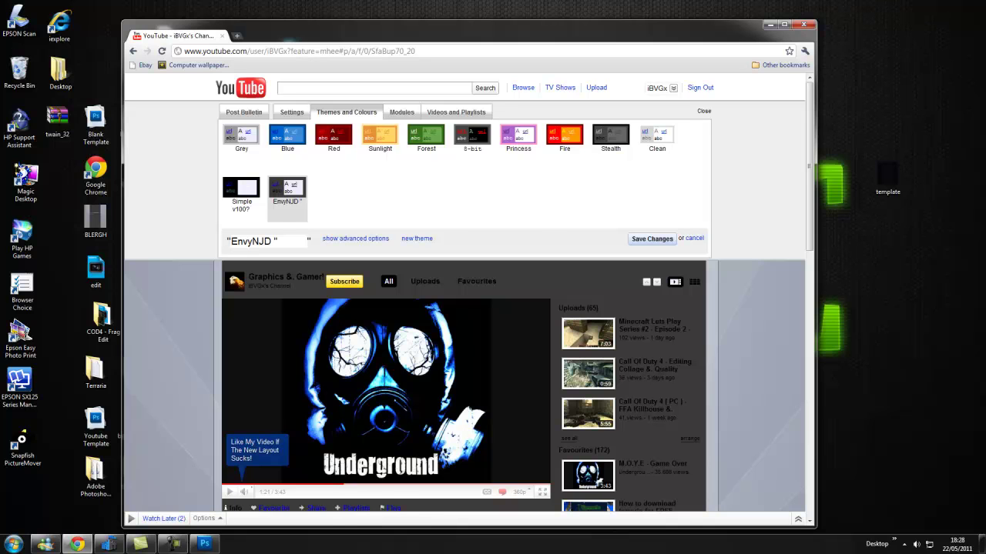
Step: Create a new channel theme and name it Example
click(416, 239)
drag(288, 242, 230, 242)
text(E)
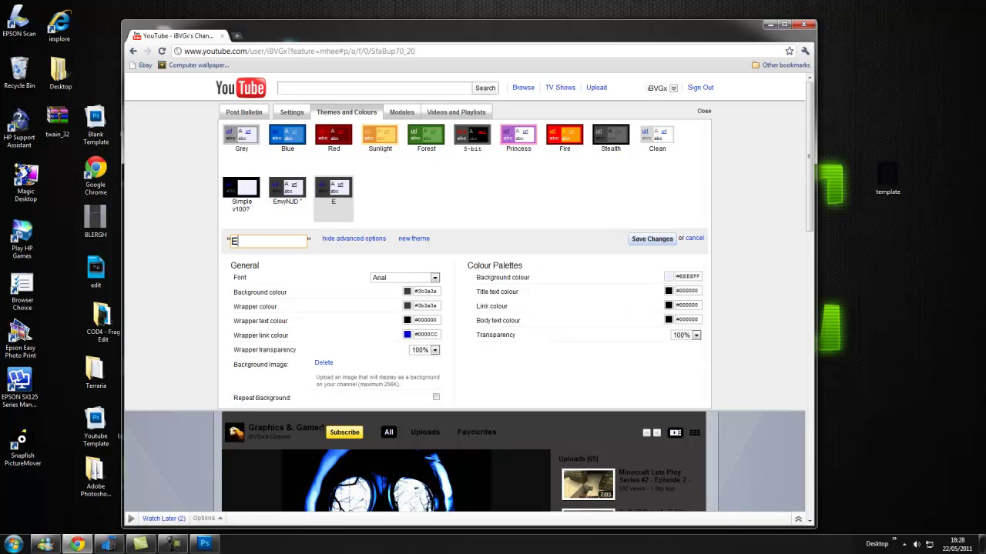
text(xample)
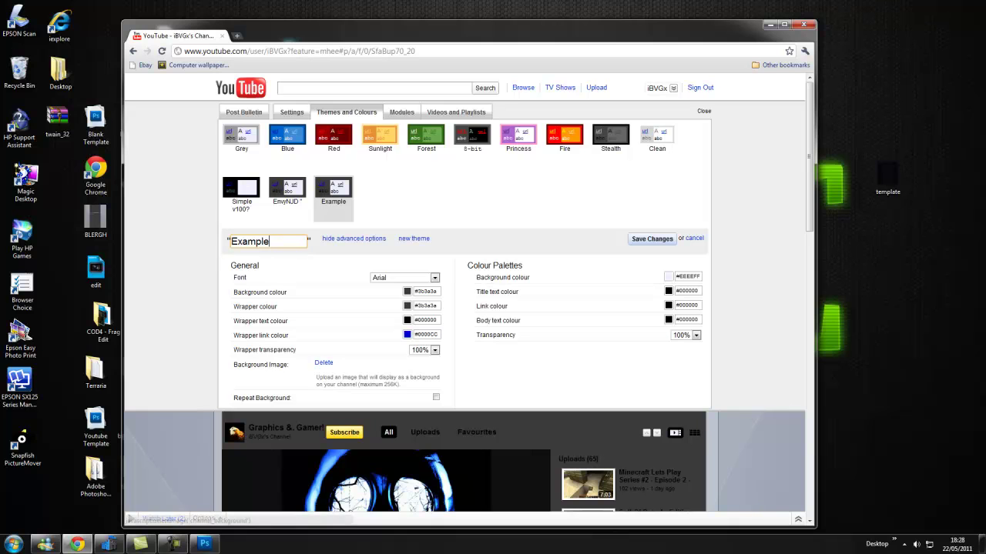
Step: Delete the Example theme's existing background image and browse to the Desktop folder for a replacement file
click(323, 362)
click(331, 363)
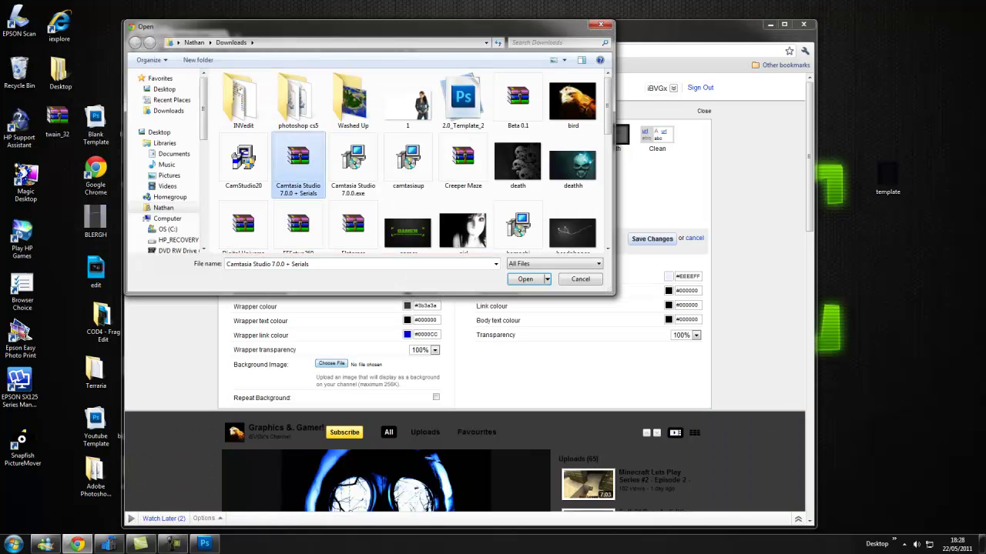
click(408, 161)
scroll(408, 161, down, 5)
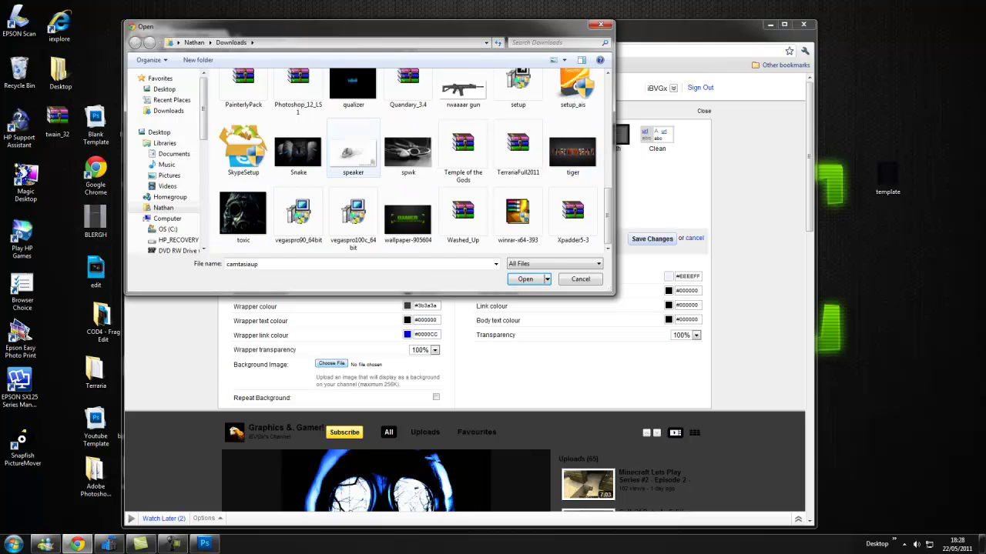
click(164, 89)
click(284, 171)
click(374, 170)
Step: Upload the Example PNG file from the Desktop as the theme's background image
scroll(374, 170, down, 4)
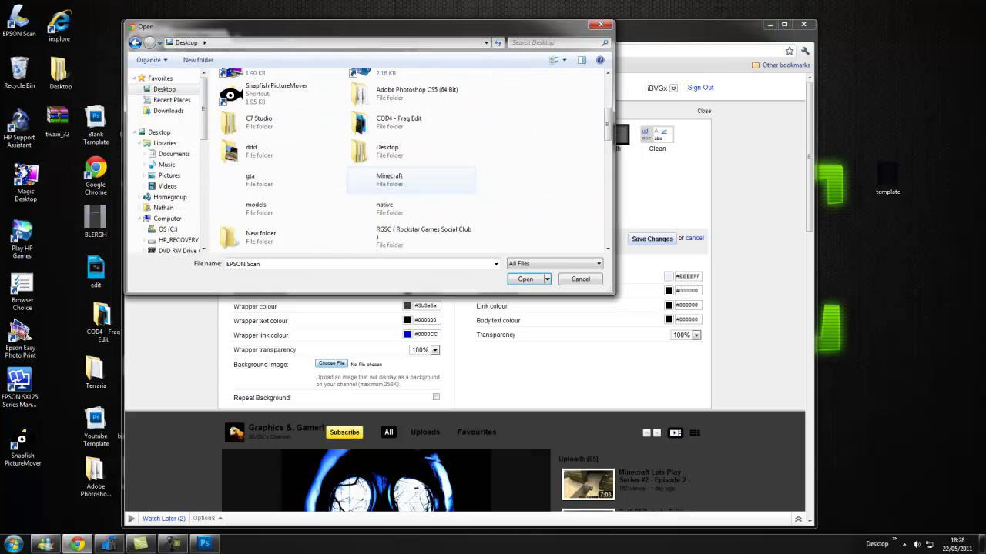
scroll(366, 173, down, 5)
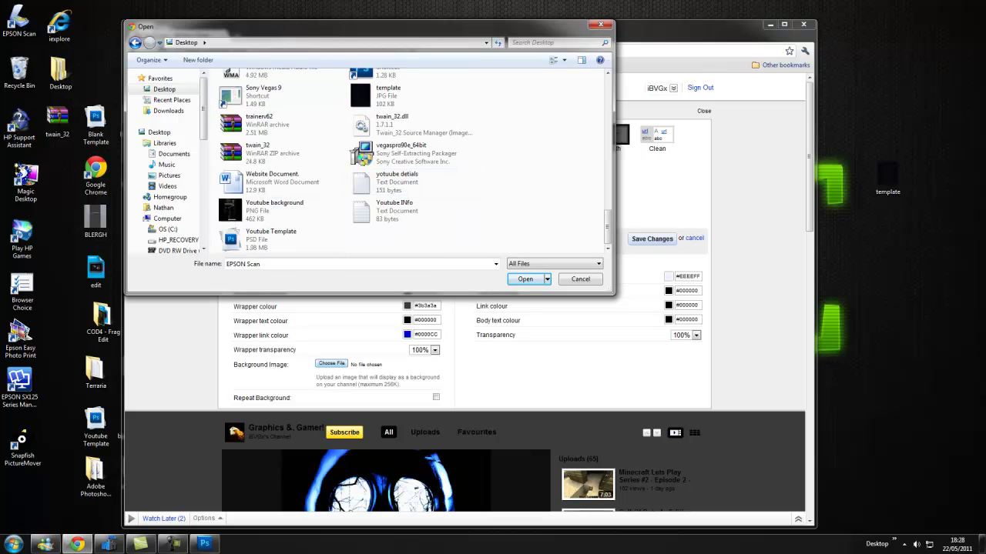
scroll(408, 162, up, 4)
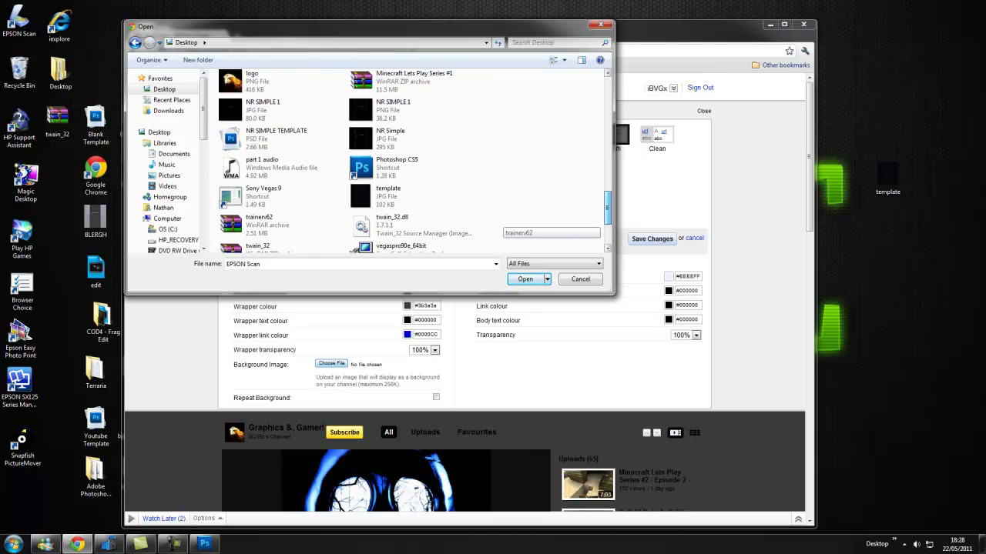
scroll(408, 161, up, 3)
scroll(408, 161, down, 2)
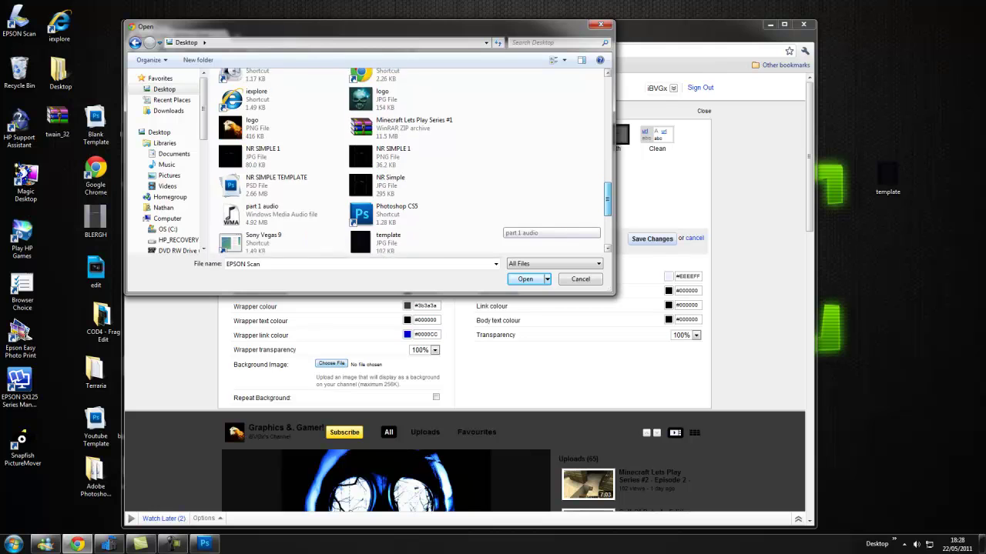
drag(608, 203, 608, 161)
click(410, 244)
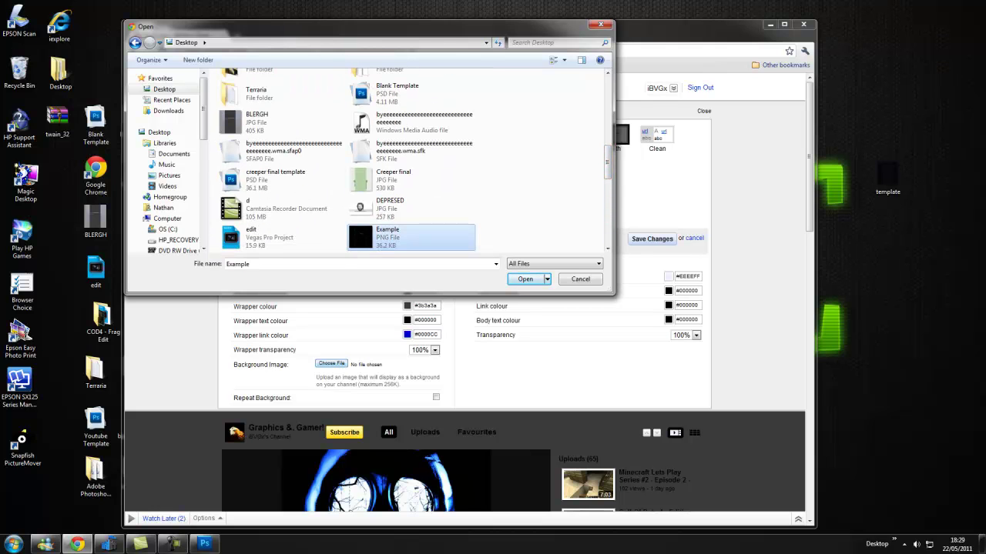
click(525, 280)
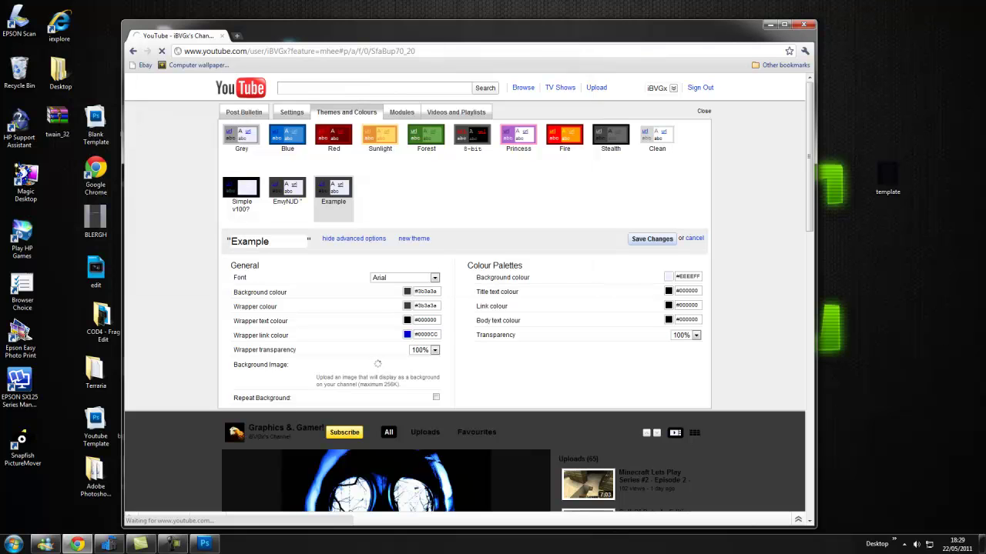
Step: Set the Example theme's general background colour to black (#000000)
drag(493, 21, 493, 12)
scroll(465, 308, down, 2)
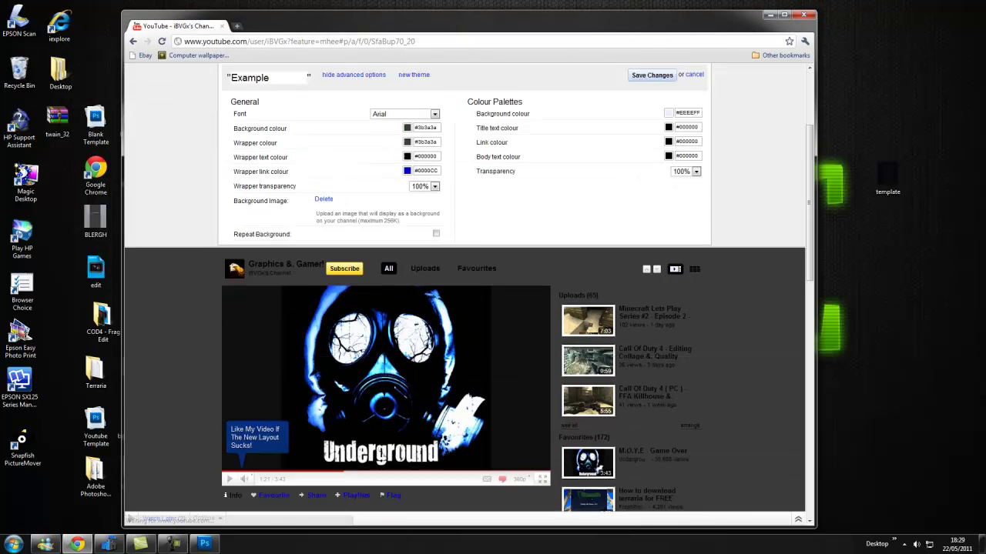
scroll(465, 308, down, 4)
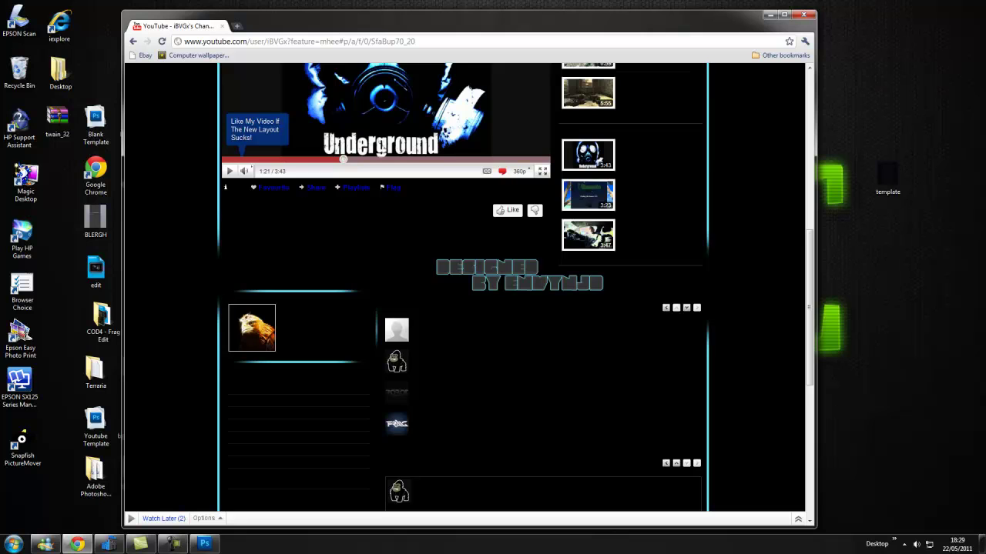
scroll(465, 308, down, 6)
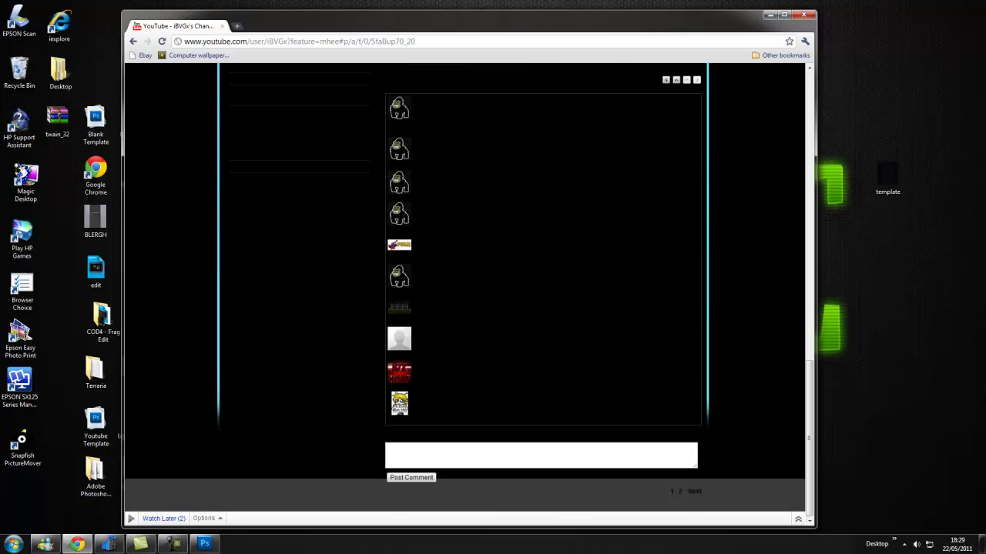
scroll(465, 292, up, 12)
click(407, 258)
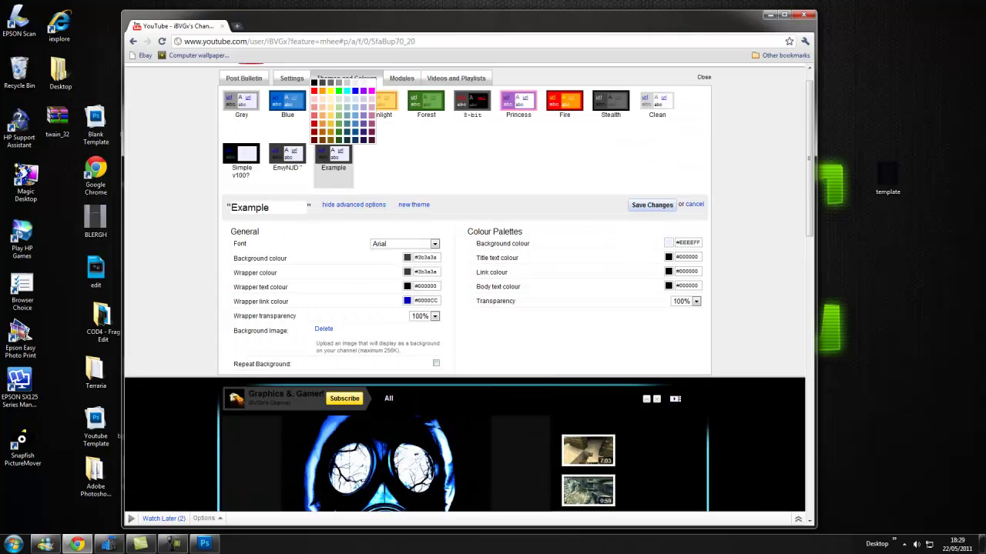
click(314, 83)
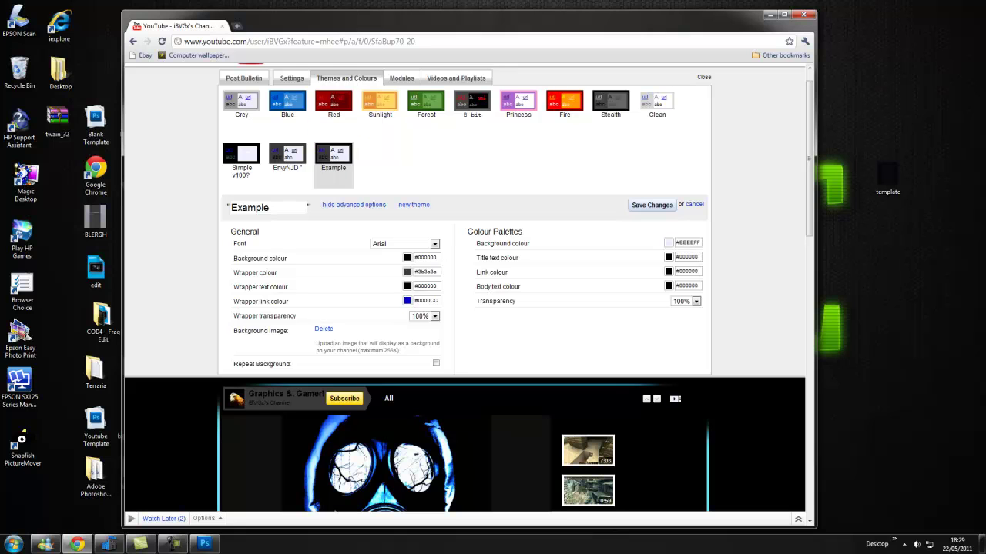
Step: Set the Example theme's wrapper text colour to white (#FFFFFF) and its wrapper colour to black (#000000)
click(408, 286)
click(371, 111)
click(407, 272)
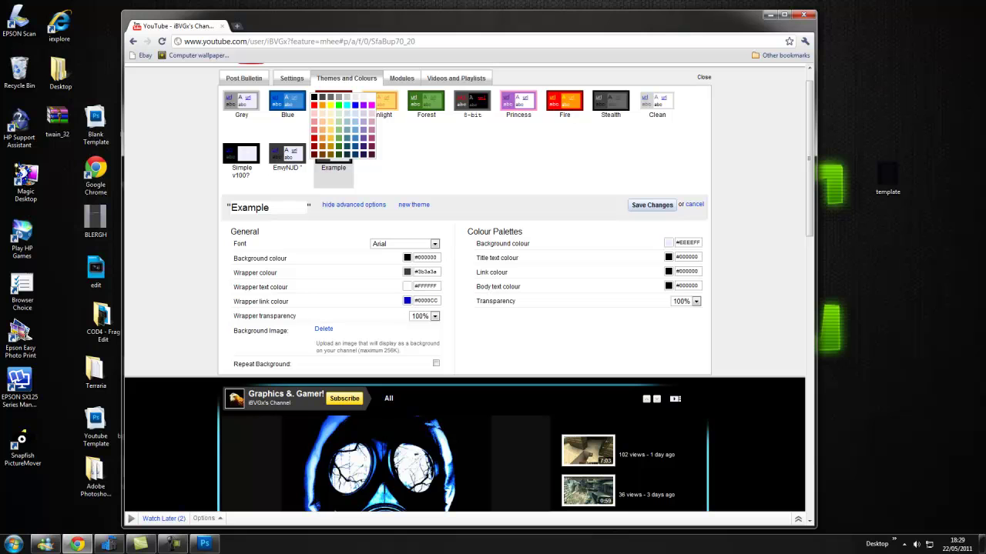
click(314, 97)
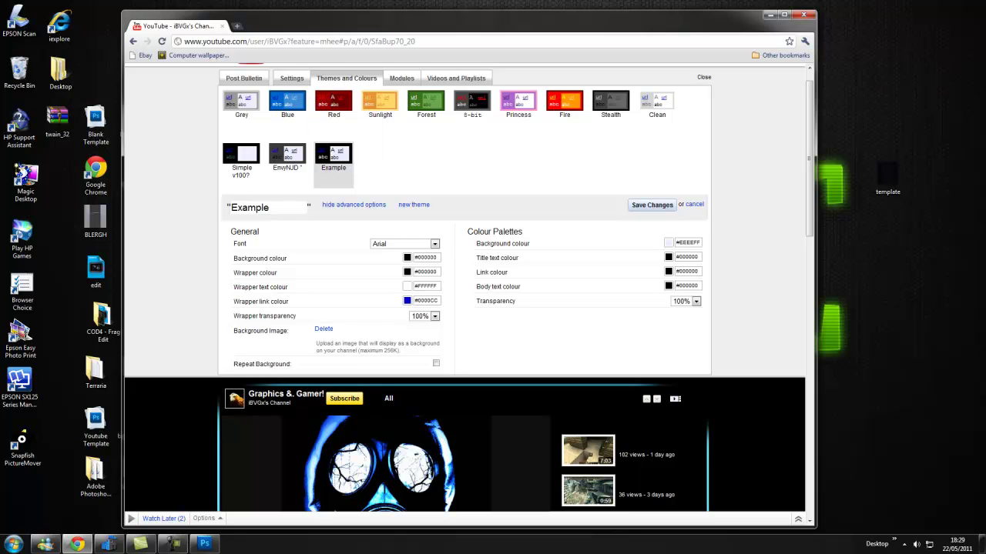
Step: Set the title text colour in the Example theme's colour palette to white (#FFFFFF) and check it on the channel preview
click(669, 257)
click(396, 83)
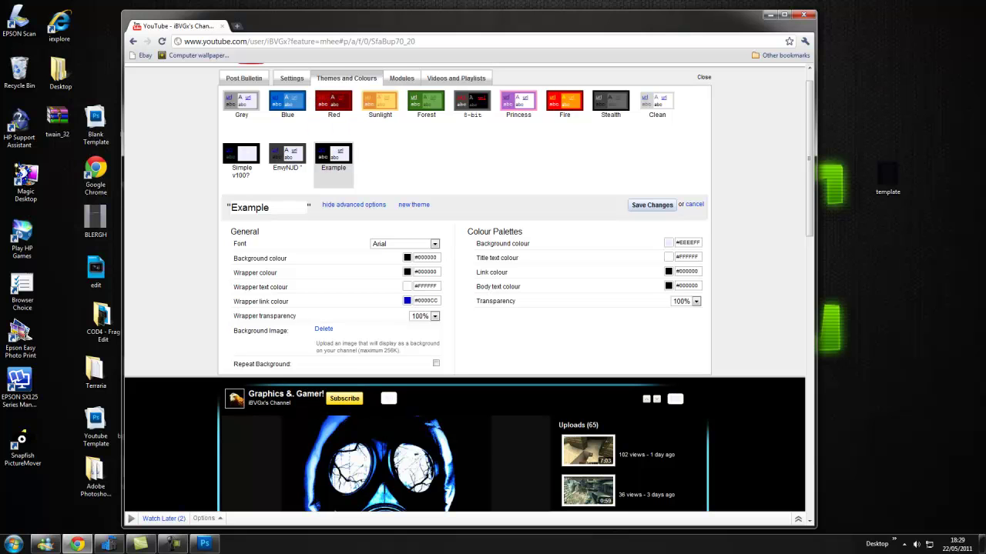
scroll(465, 288, down, 13)
scroll(465, 288, up, 5)
scroll(462, 308, up, 3)
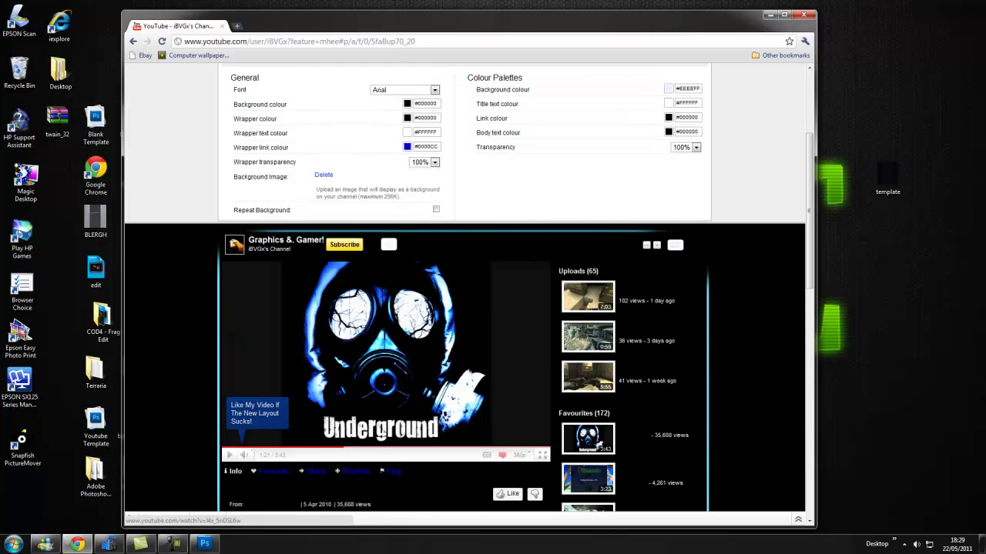
Step: Set the palette's link colour and body text colour to white (#FFFFFF) and save the theme changes
scroll(462, 308, up, 2)
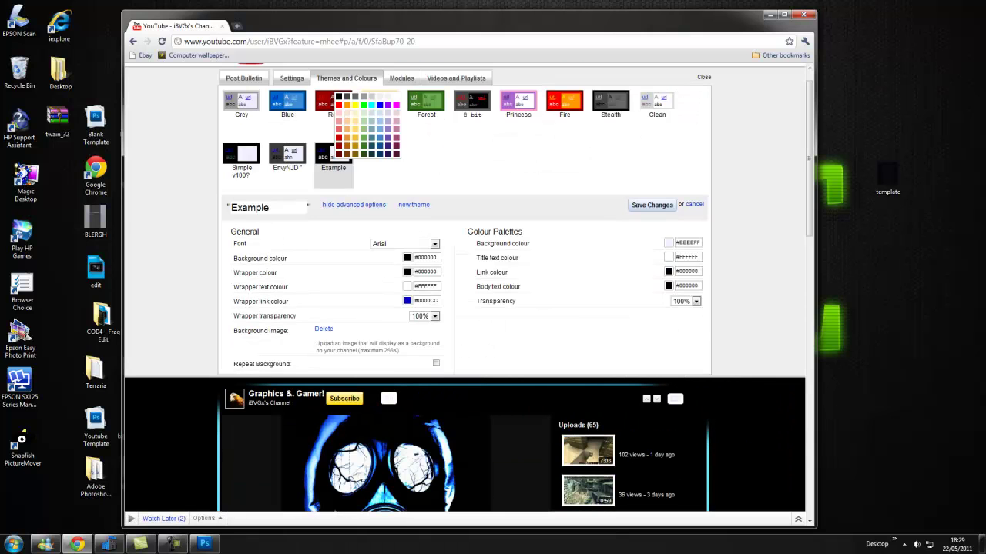
scroll(462, 308, down, 10)
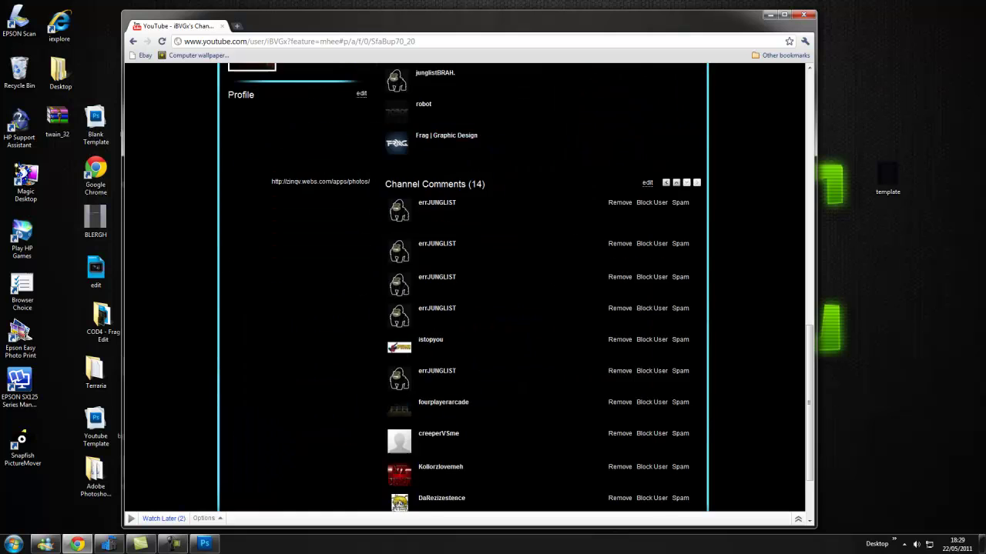
scroll(462, 308, up, 8)
scroll(462, 308, up, 3)
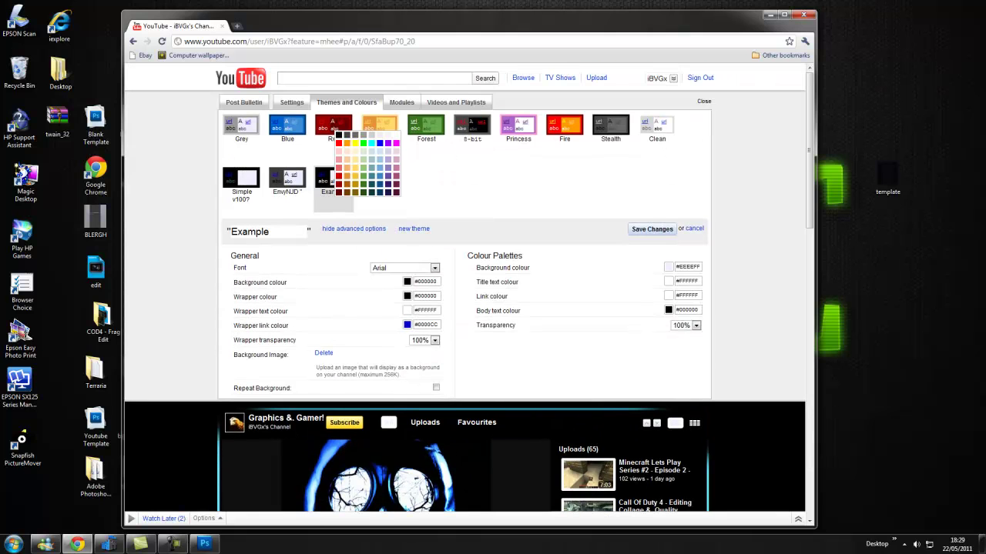
scroll(376, 159, down, 15)
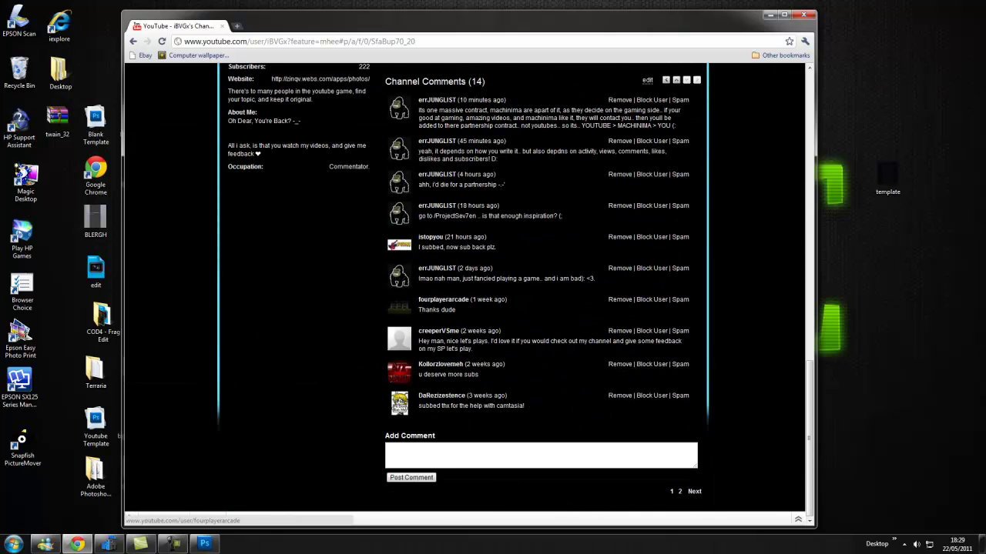
scroll(400, 372, up, 9)
scroll(400, 372, down, 3)
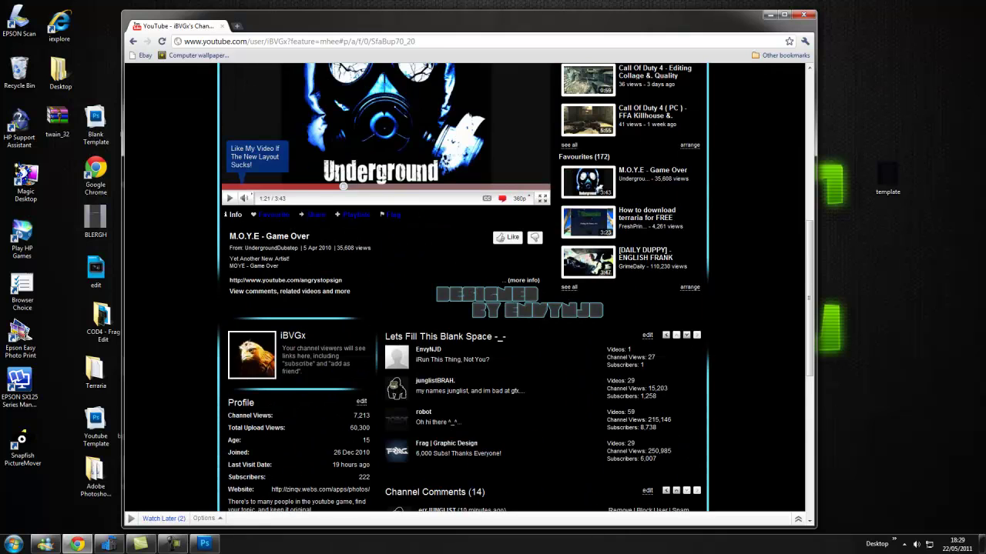
scroll(493, 235, up, 4)
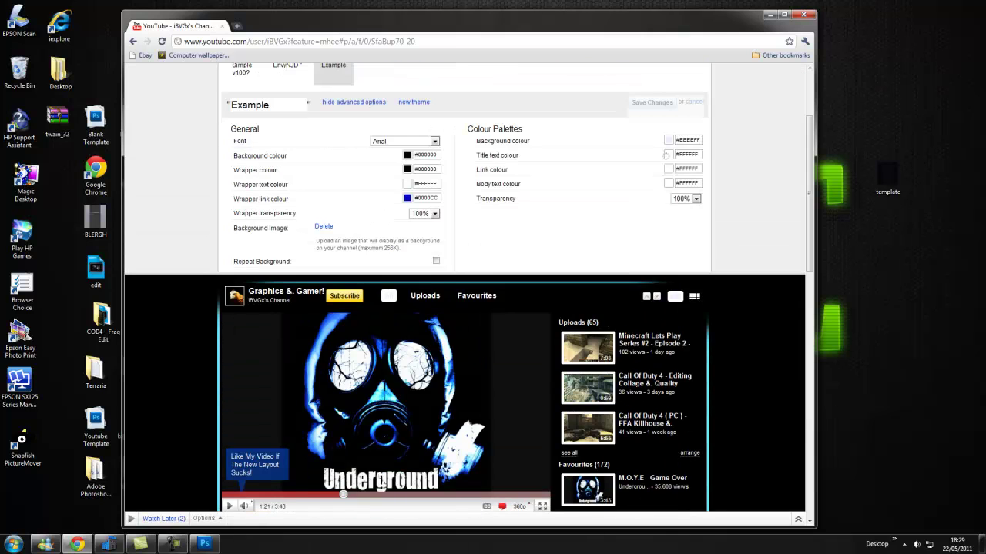
Step: Examine how the template background lines and text colours fit the modules across the channel page
scroll(666, 155, down, 5)
drag(508, 309, 548, 351)
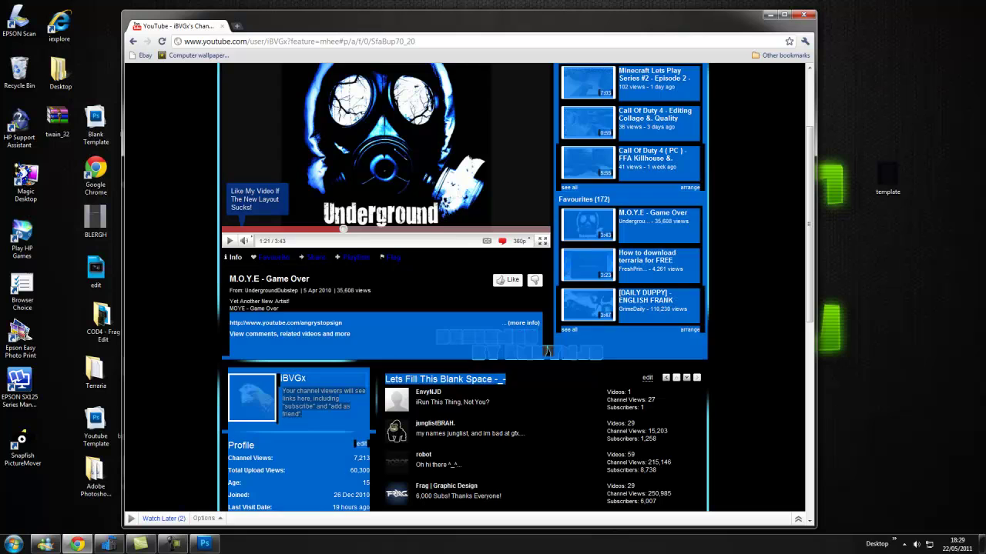
click(548, 351)
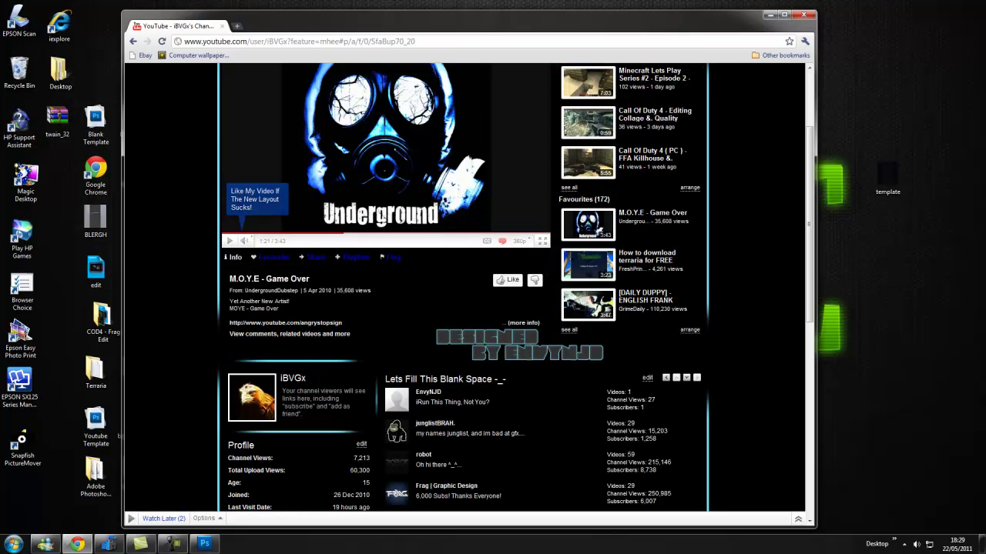
scroll(464, 287, down, 5)
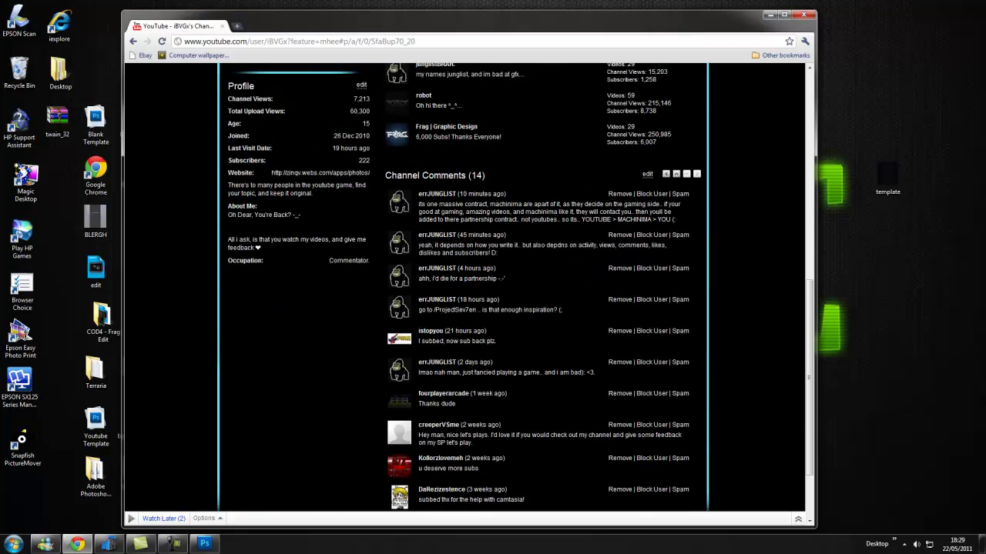
scroll(464, 286, up, 5)
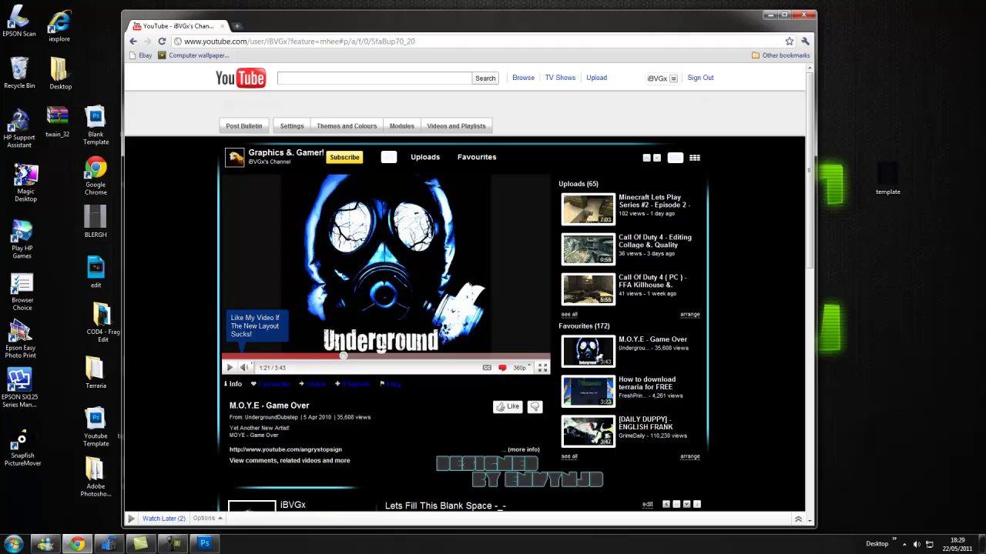
scroll(462, 308, down, 3)
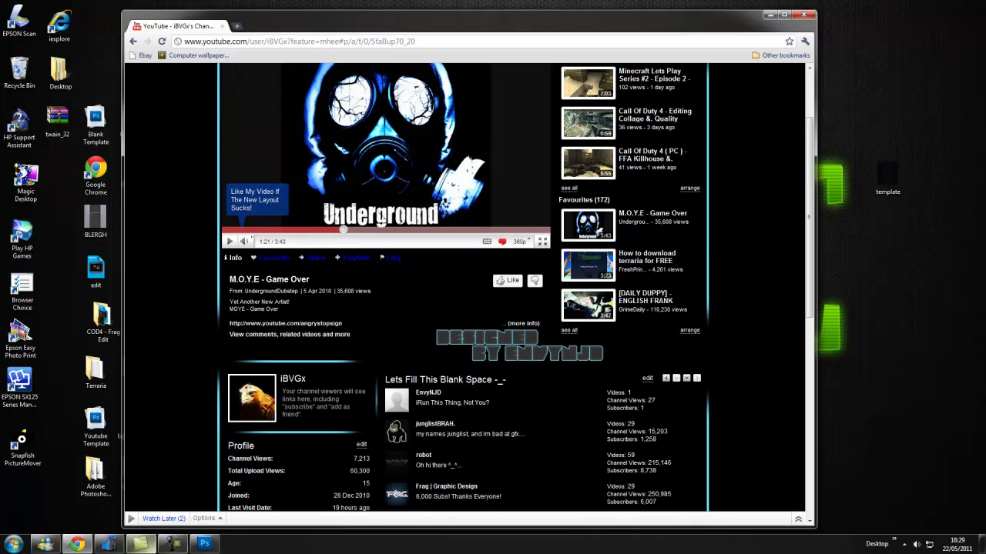
Step: Switch to Photoshop and save the NR SIMPLE TEMPLATE as example.jpg on the Desktop in JPEG format at maximum quality (12)
click(204, 543)
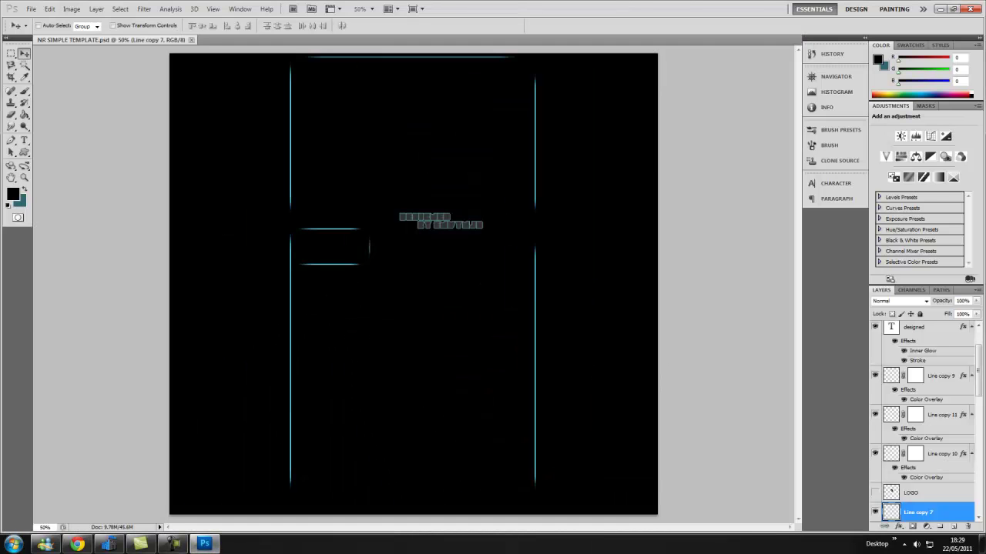
click(31, 9)
click(45, 165)
text(example)
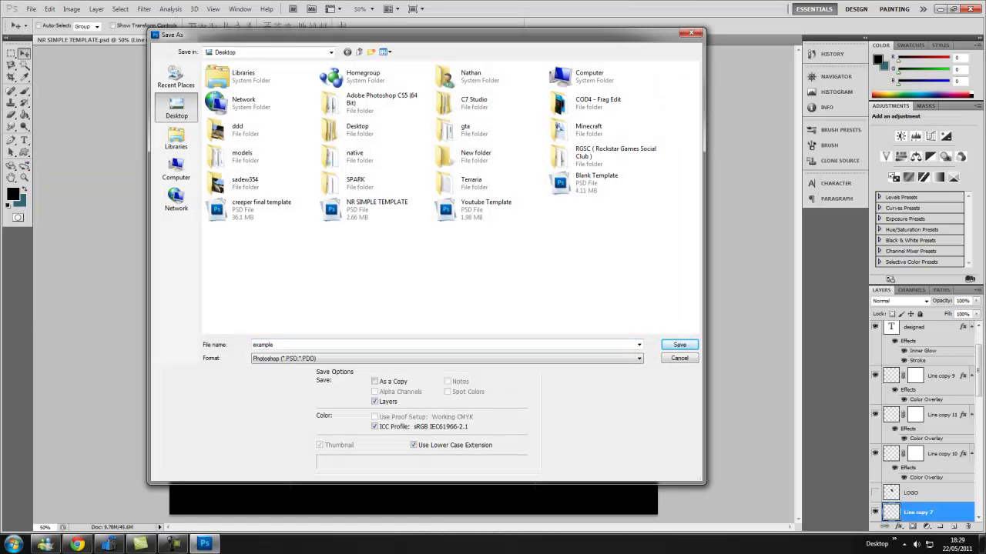
click(447, 358)
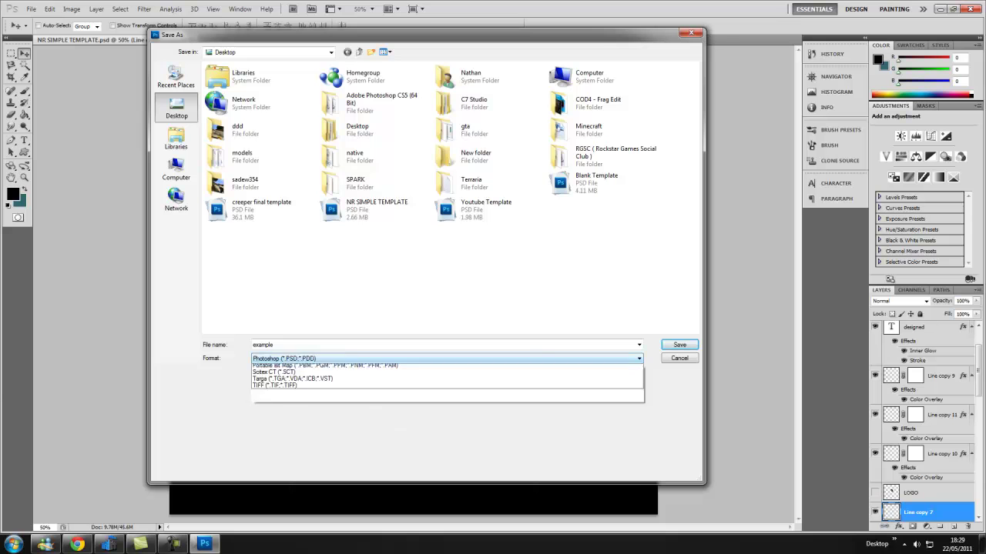
click(339, 427)
click(338, 345)
click(339, 345)
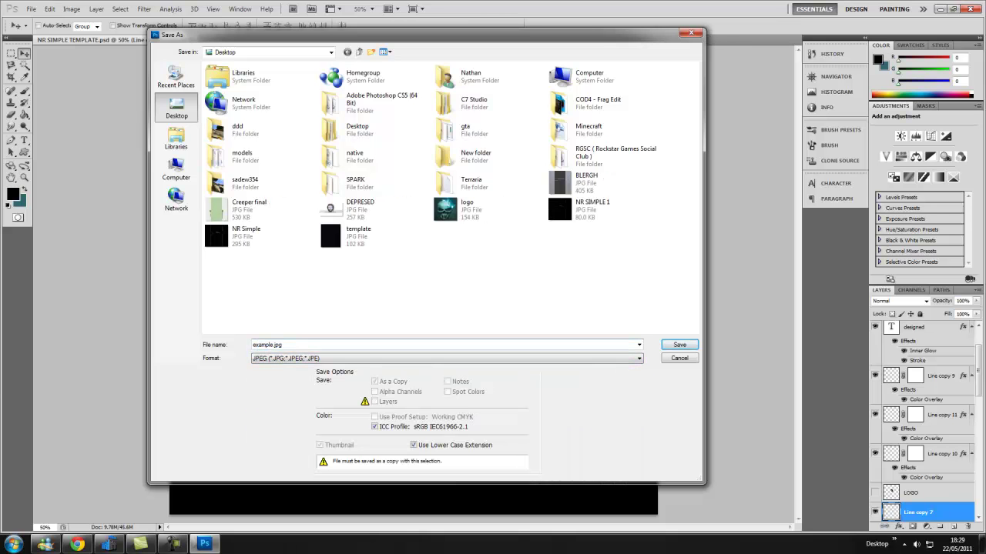
key(Return)
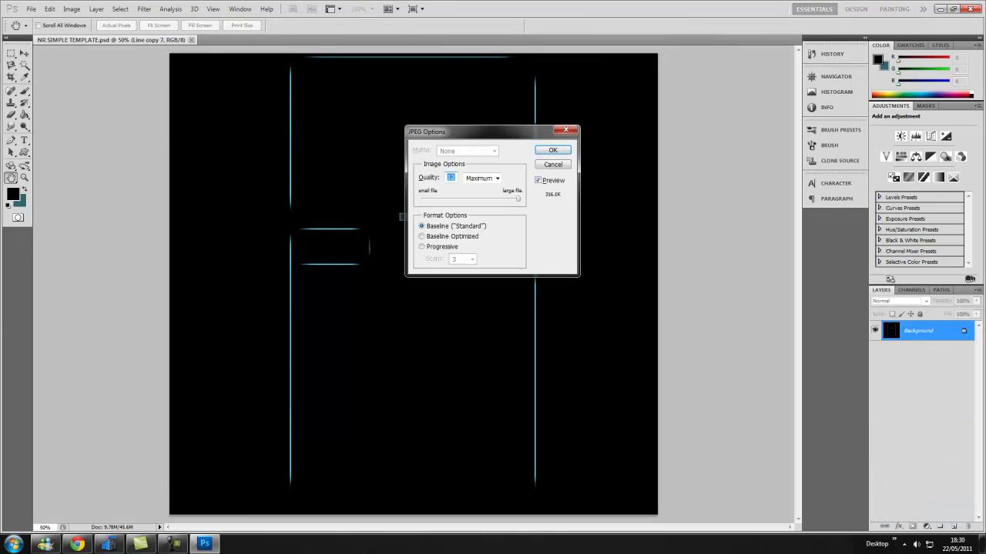
key(Return)
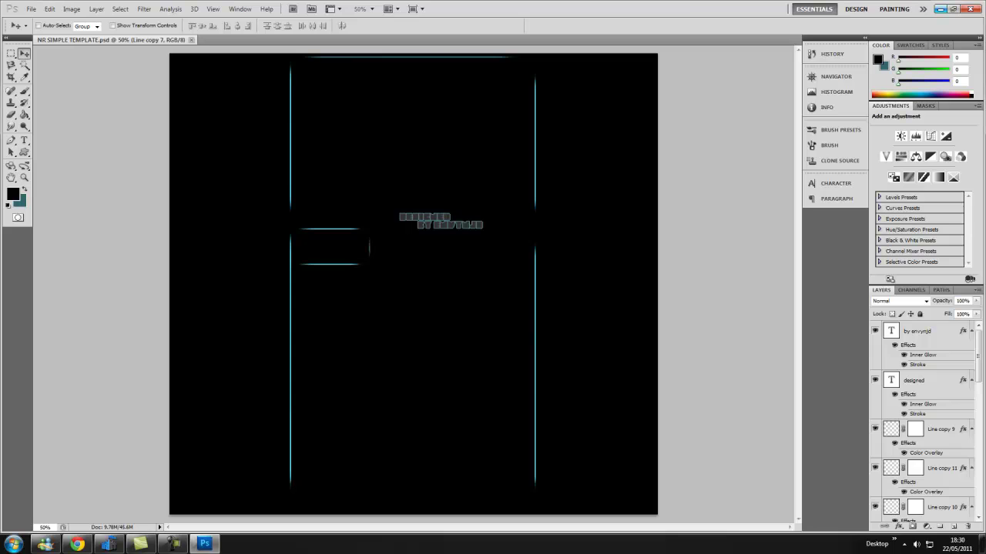
Step: Return to the YouTube channel and replace the Example theme's background image with the example JPG file from the Desktop
click(940, 9)
scroll(465, 285, up, 3)
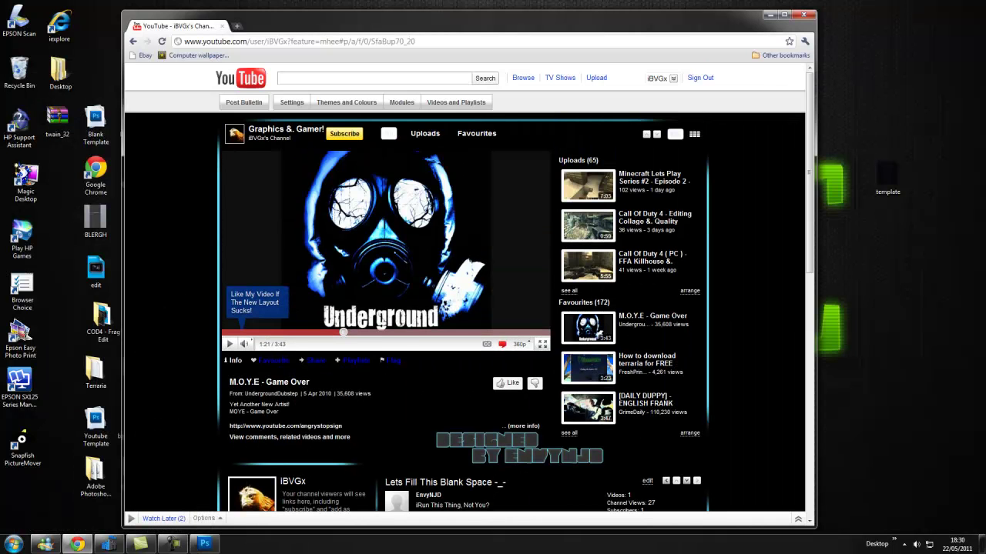
click(347, 102)
click(324, 354)
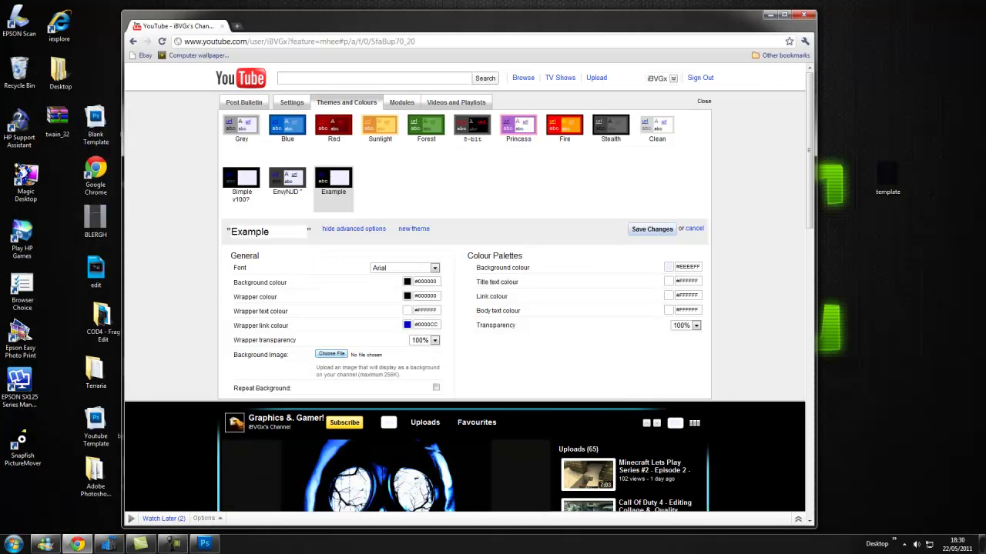
click(331, 354)
click(282, 190)
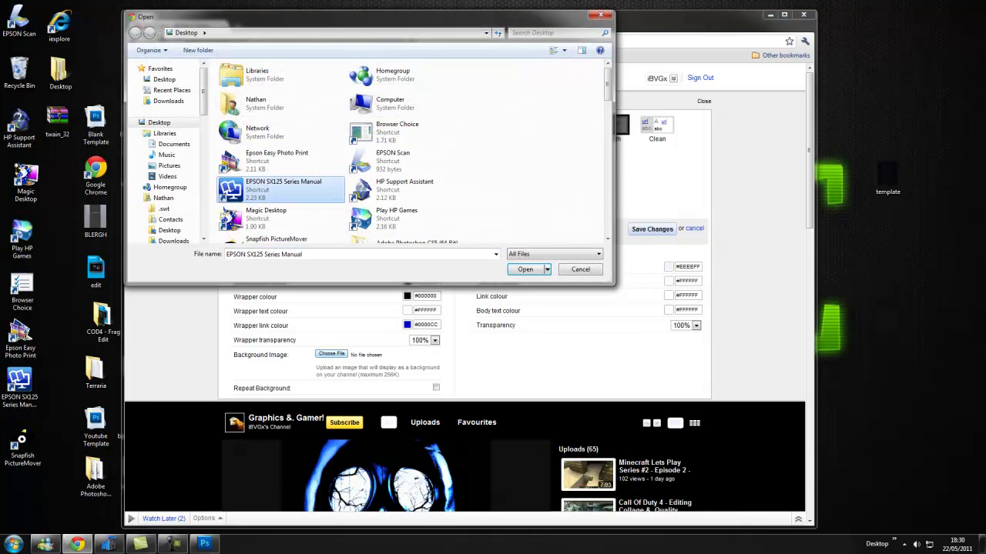
key(e)
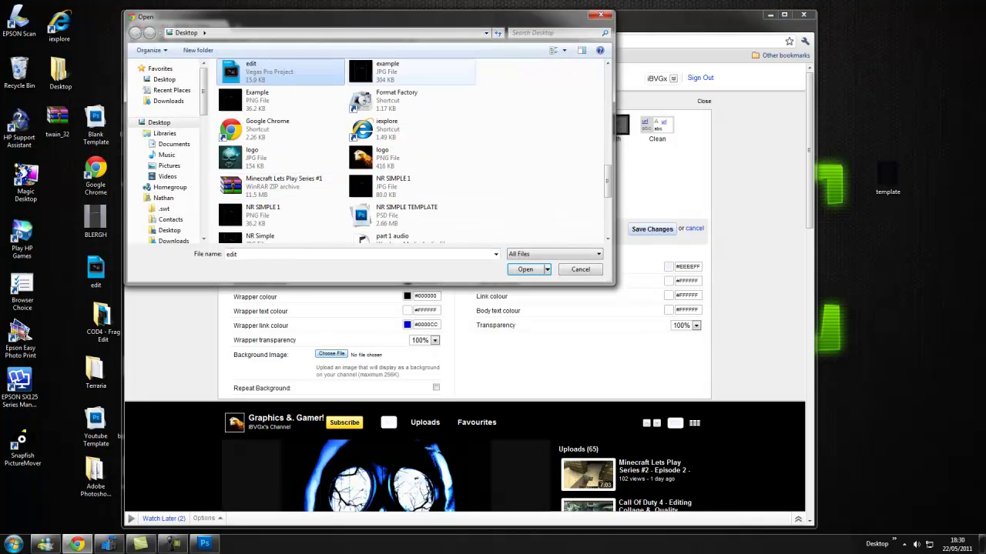
click(411, 73)
key(Return)
Step: Inspect the channel page from the header to the comments with the JPG background applied
scroll(347, 222, down, 8)
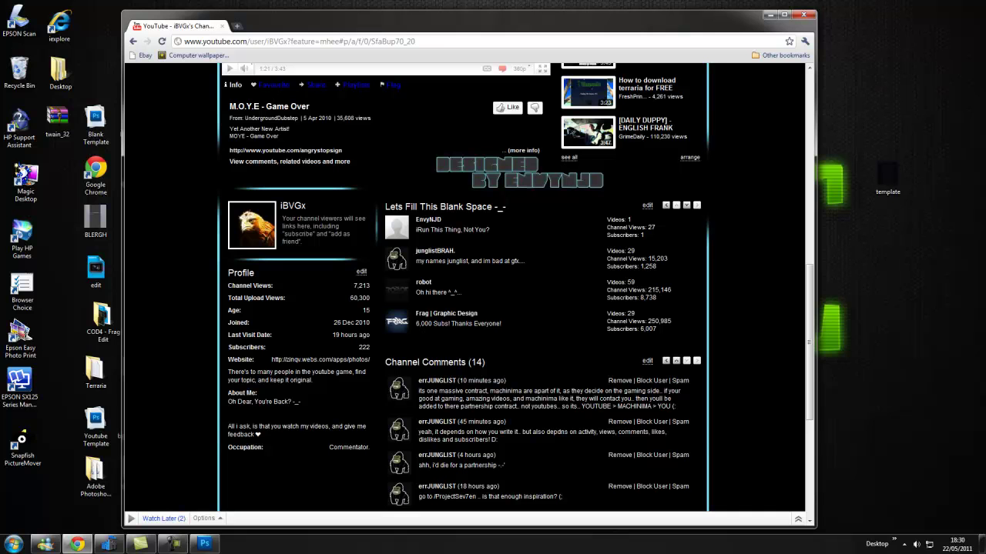
scroll(465, 308, down, 3)
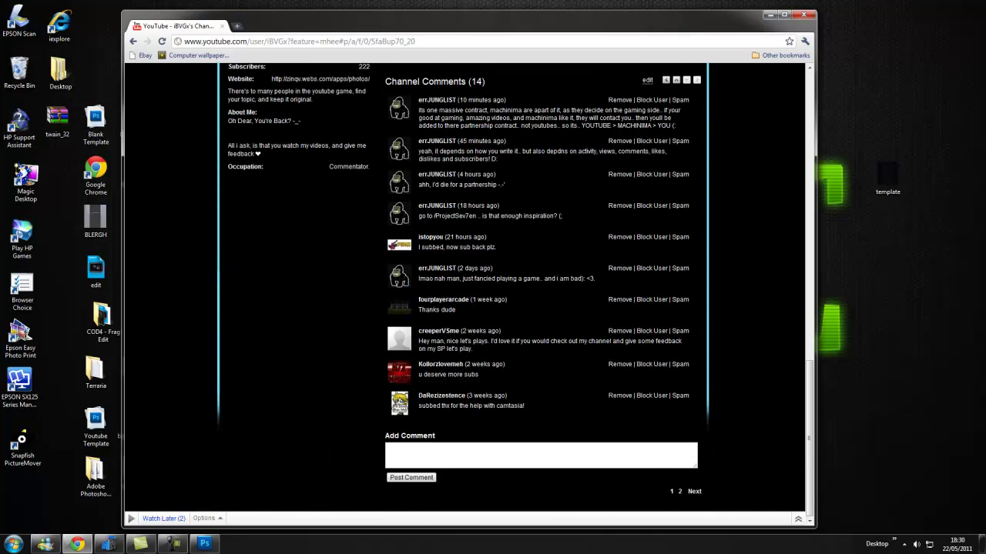
scroll(465, 292, up, 4)
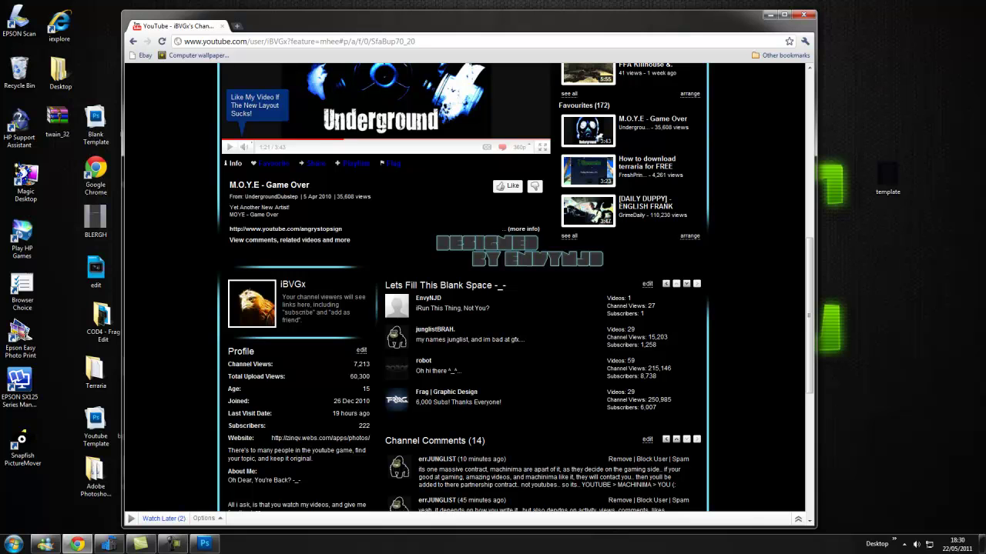
scroll(465, 292, up, 4)
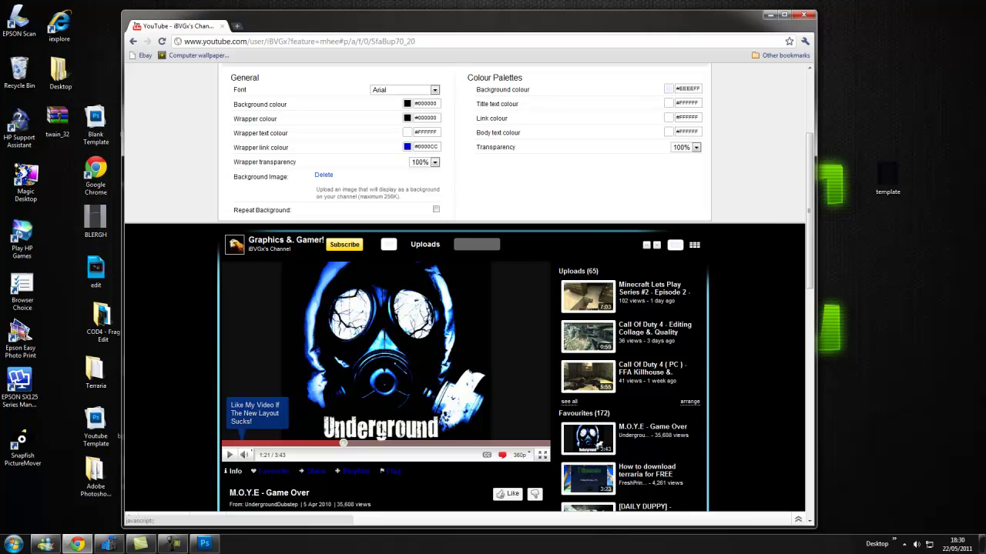
scroll(465, 292, down, 3)
scroll(465, 293, up, 4)
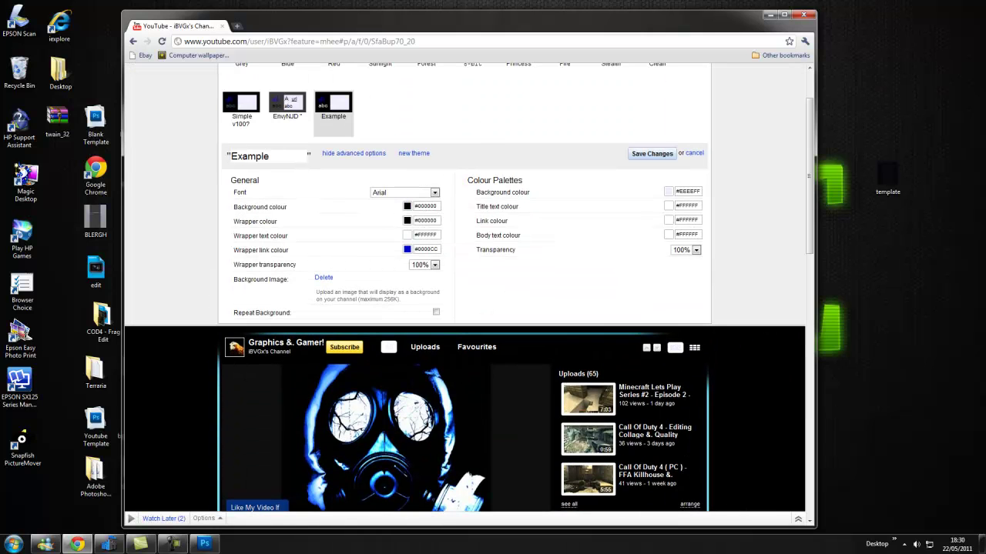
Step: Remove the Example theme's background image, select the Simple v100? theme, and delete the Example theme, saving the changes
click(323, 278)
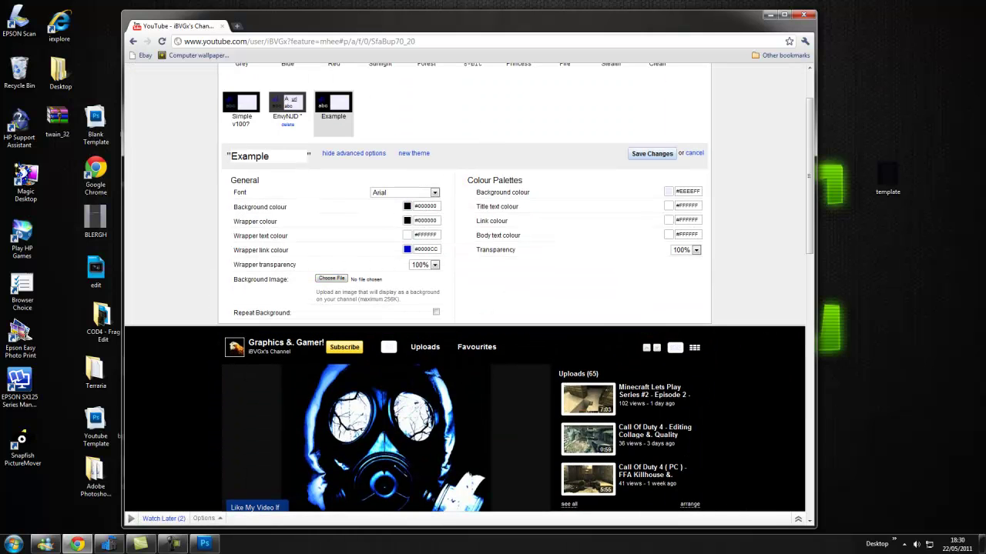
click(241, 103)
click(333, 125)
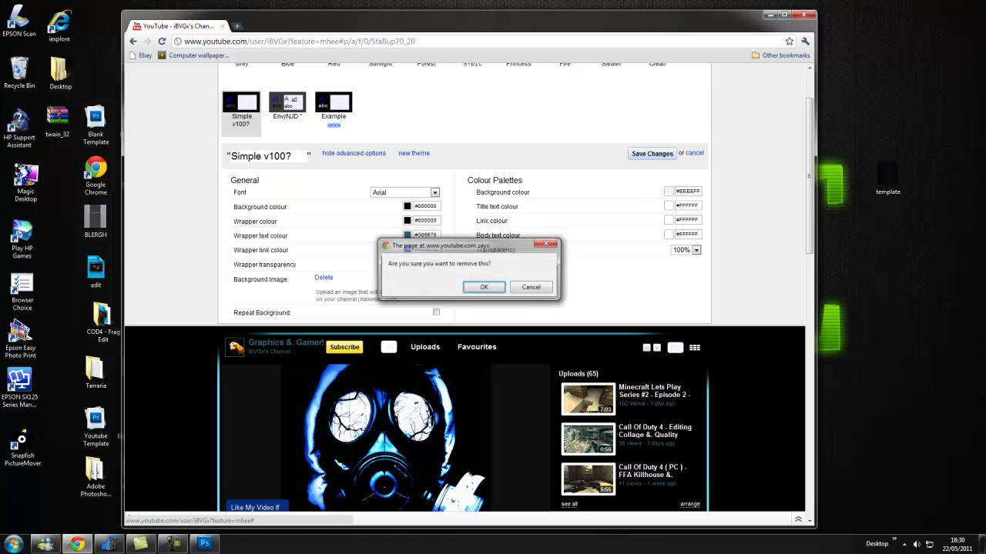
click(483, 286)
click(652, 154)
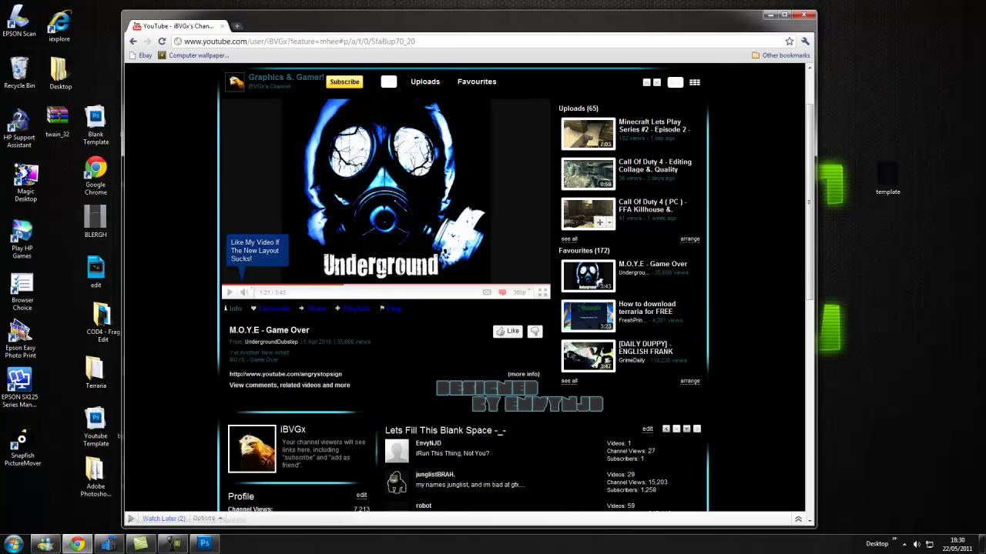
Step: Reduce the browser window's height so that only its header strip covers the desktop
scroll(464, 287, up, 4)
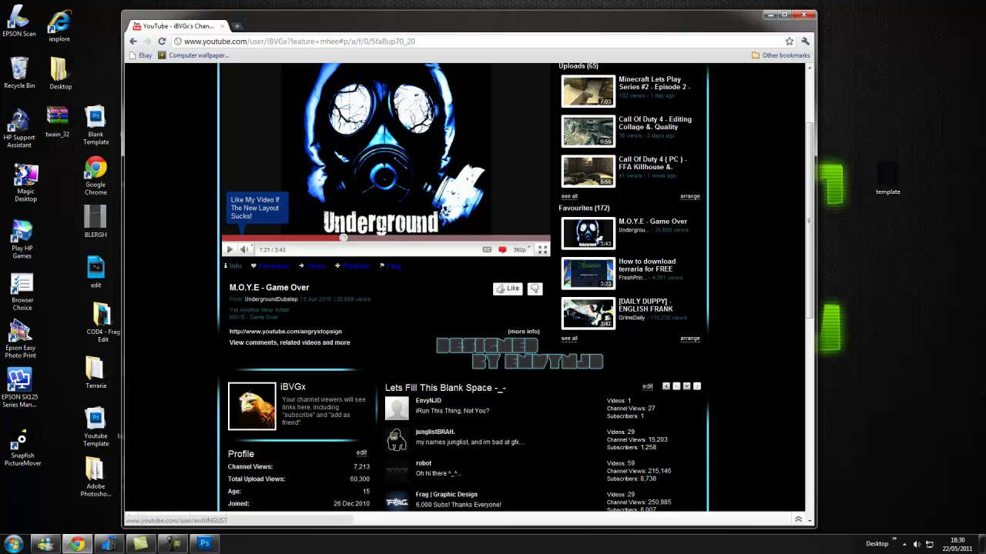
drag(289, 528, 289, 69)
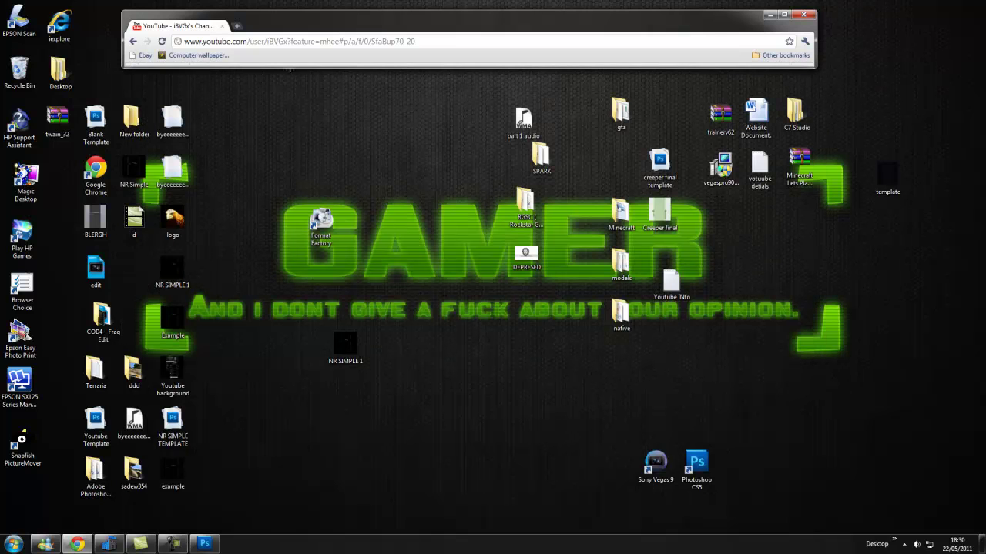
Step: Close Photoshop, launch Format Factory from its desktop shortcut, and enlarge its window
drag(270, 194, 358, 277)
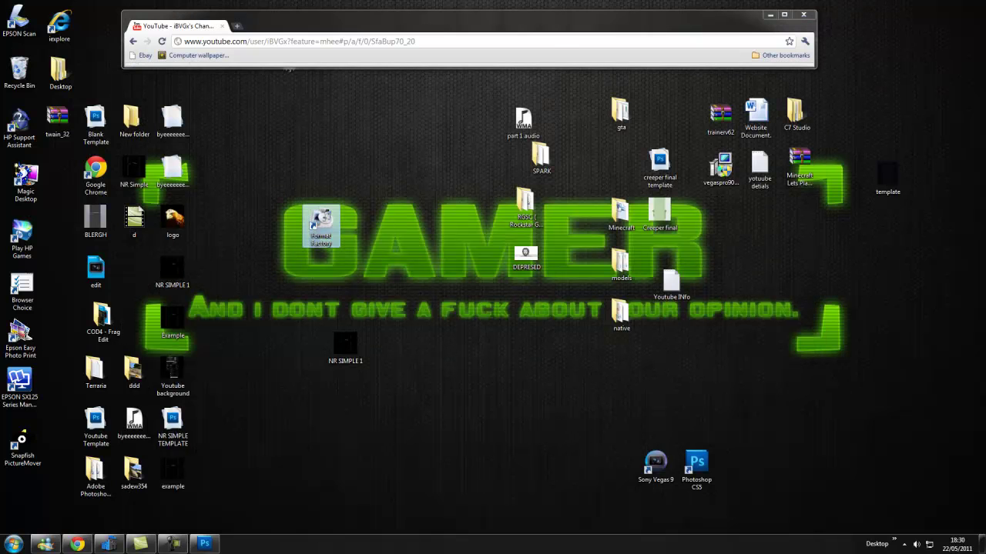
click(204, 544)
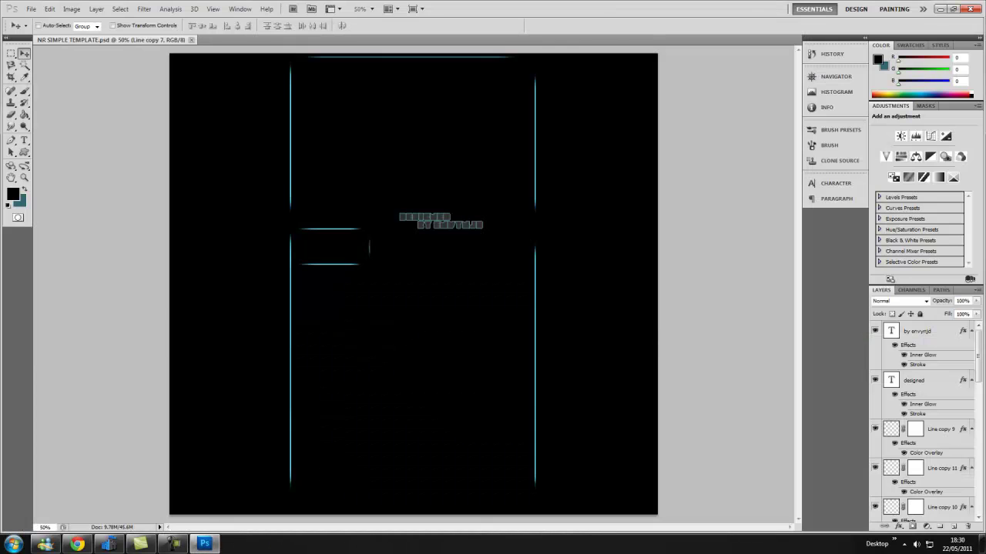
click(970, 9)
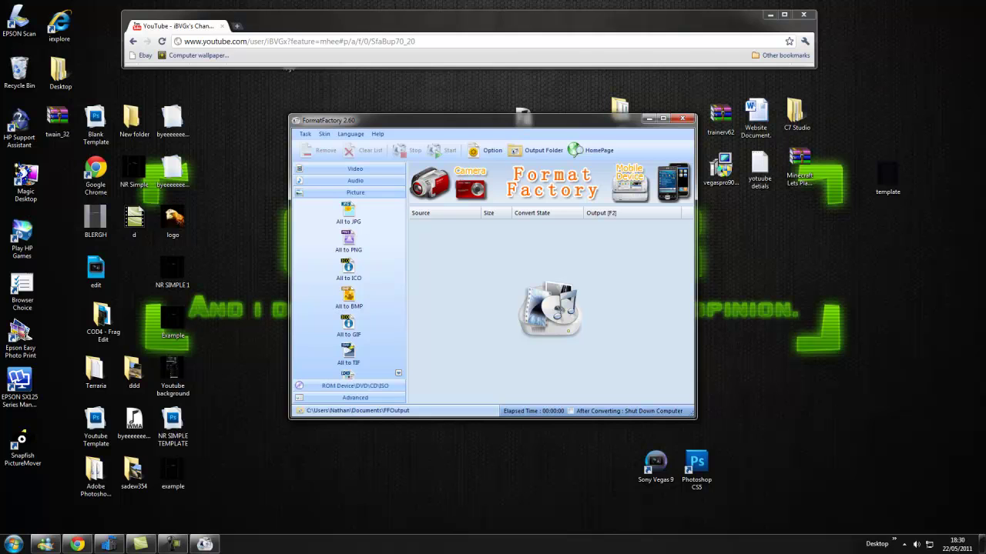
drag(289, 115, 165, 79)
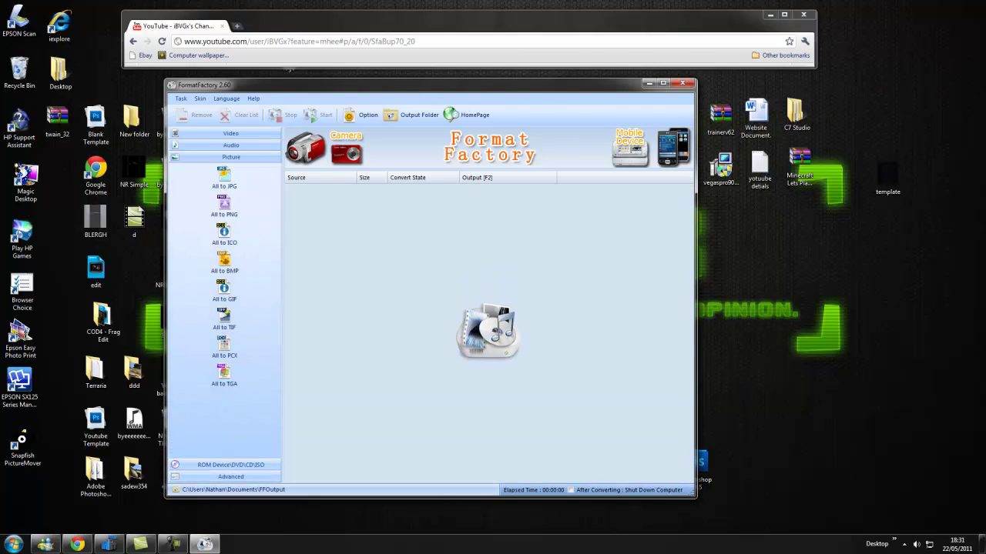
Step: Look through the audio and video conversion formats and return to the picture formats
click(230, 145)
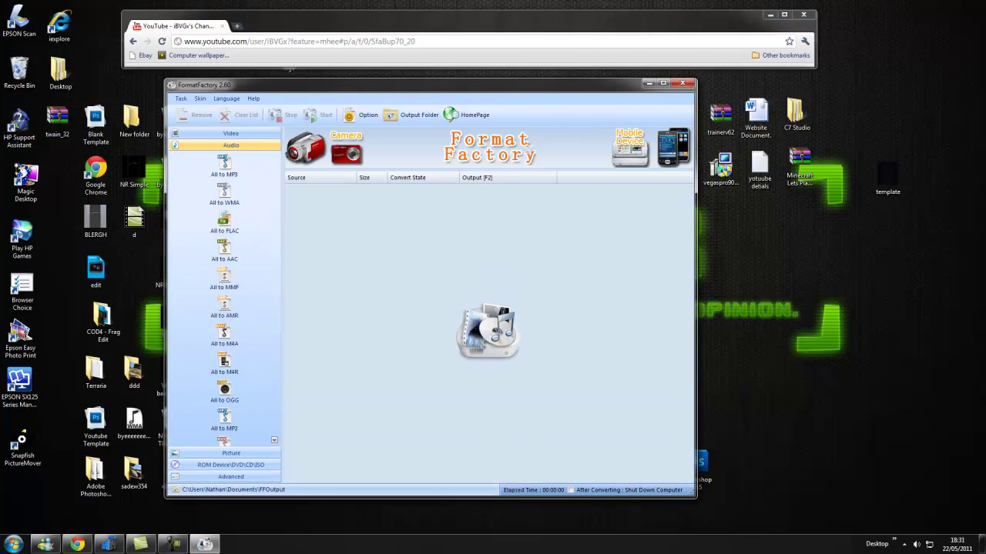
click(230, 133)
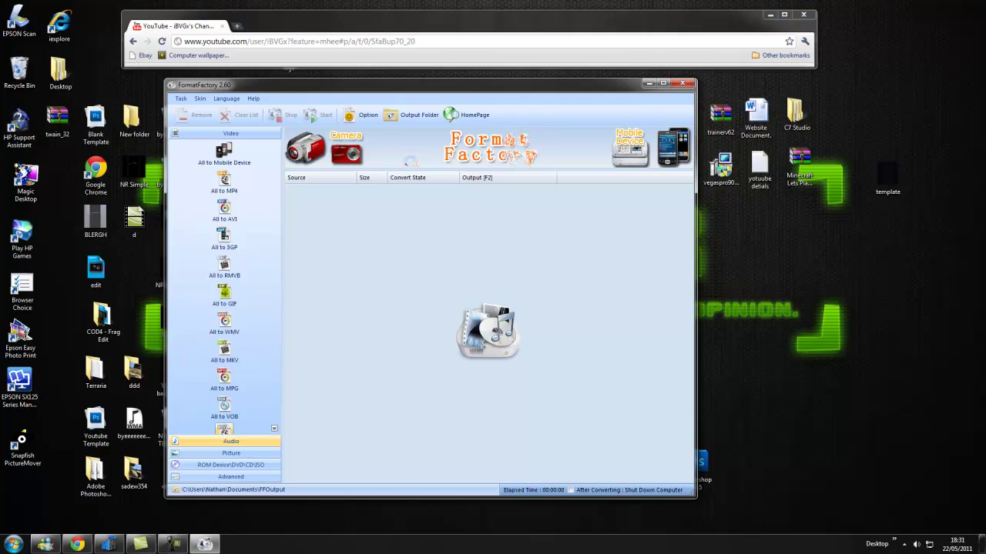
click(230, 453)
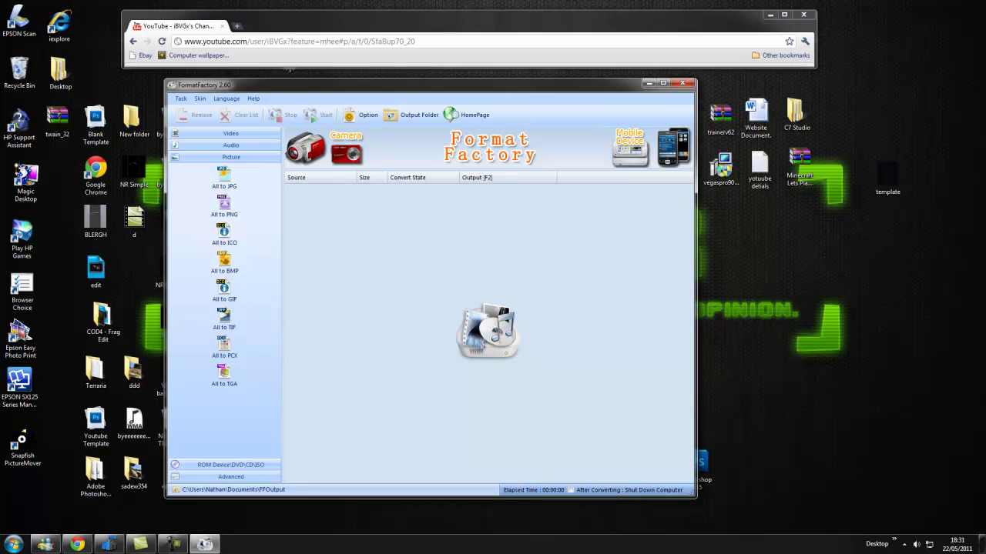
mouse_move(416, 85)
mouse_down()
mouse_move(278, 125)
mouse_move(434, 95)
mouse_move(423, 96)
mouse_up()
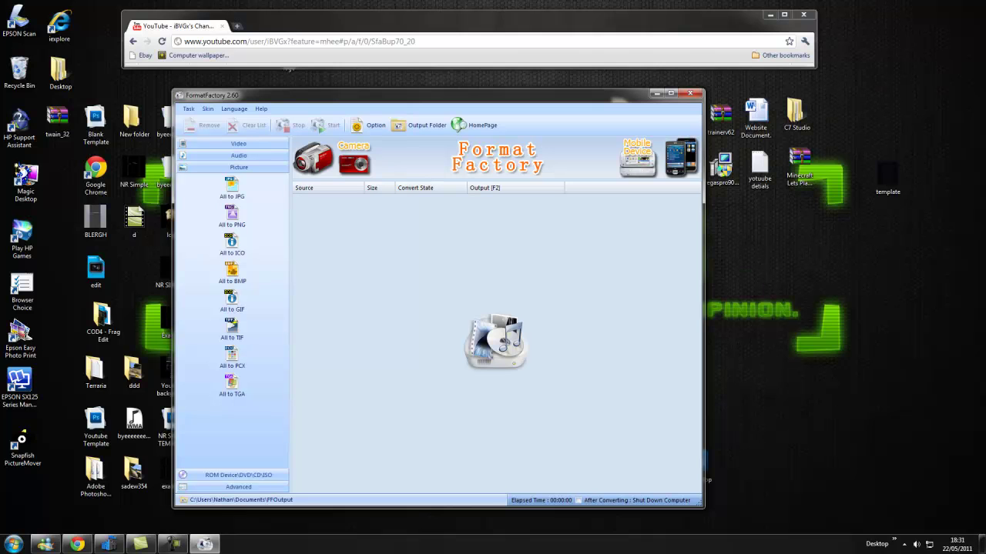
mouse_move(393, 95)
mouse_down()
mouse_move(458, 439)
mouse_move(379, 93)
mouse_up()
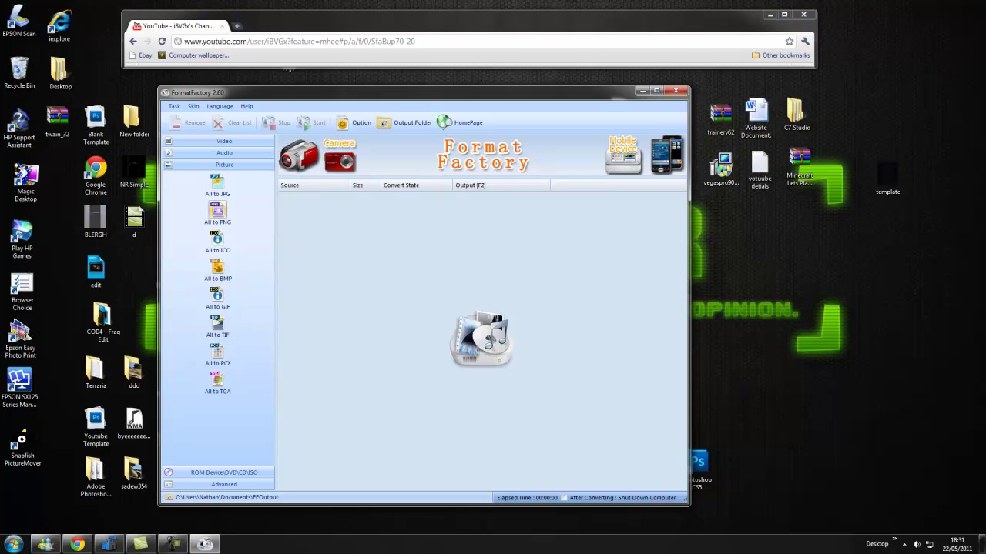
Step: Add Example.png from the Desktop to an All to PNG conversion at original size and run the task
click(217, 210)
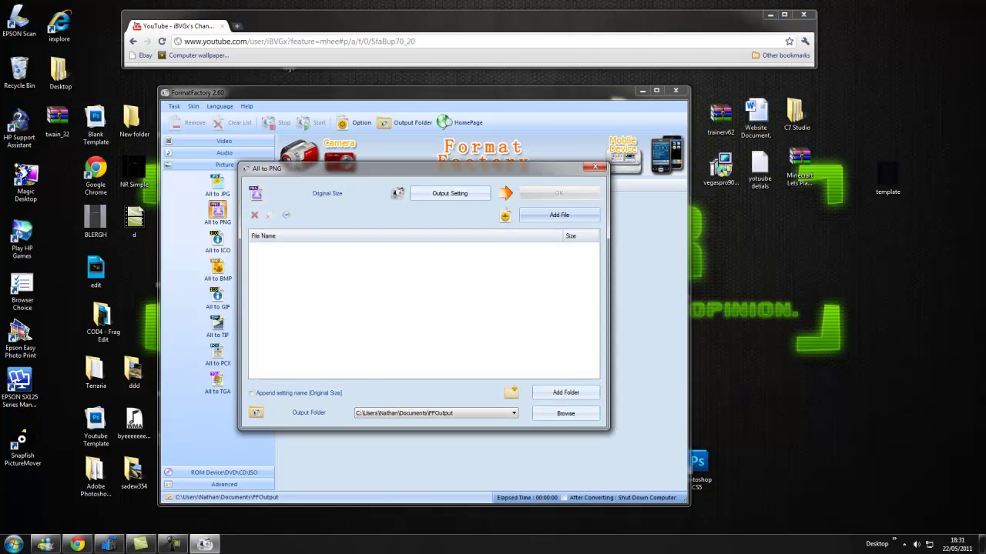
drag(266, 167, 271, 189)
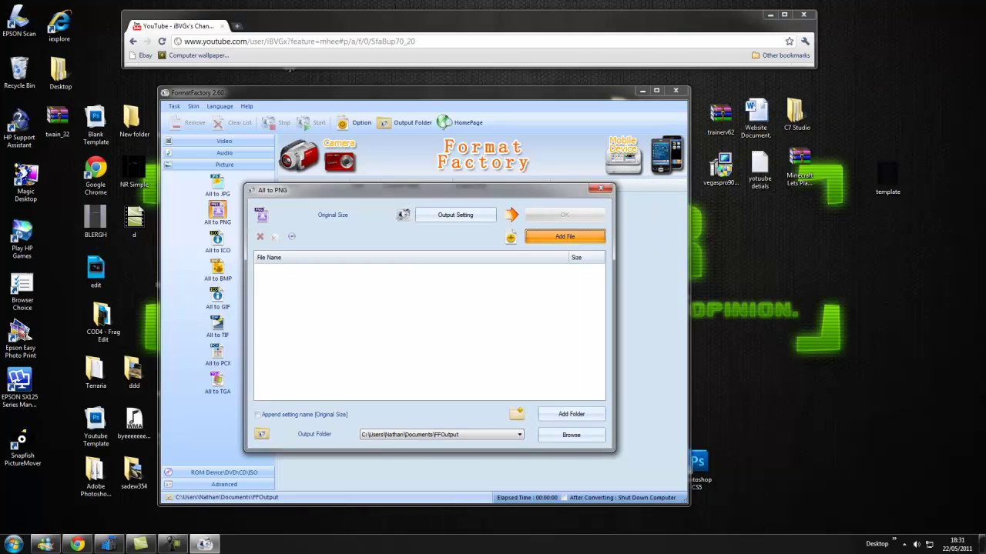
click(565, 236)
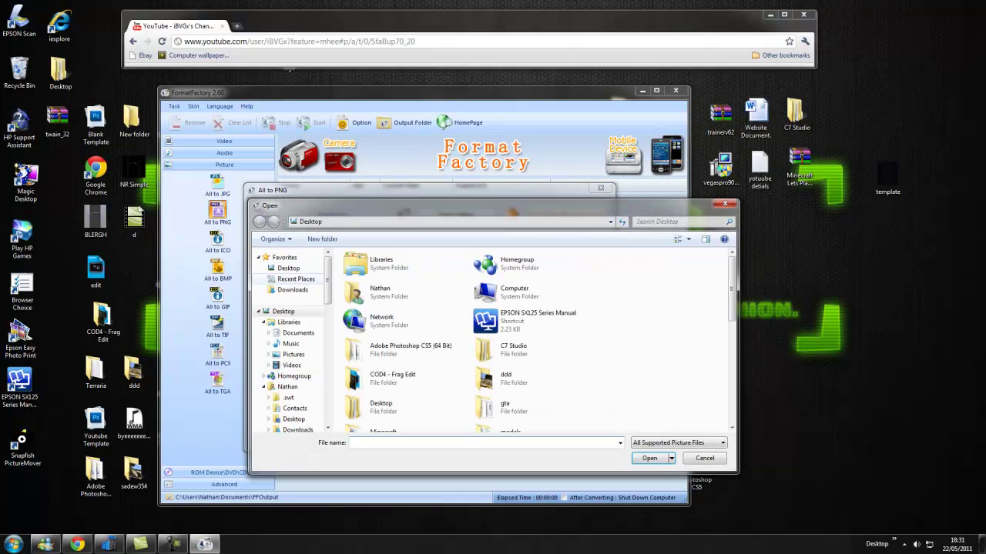
drag(532, 200, 532, 137)
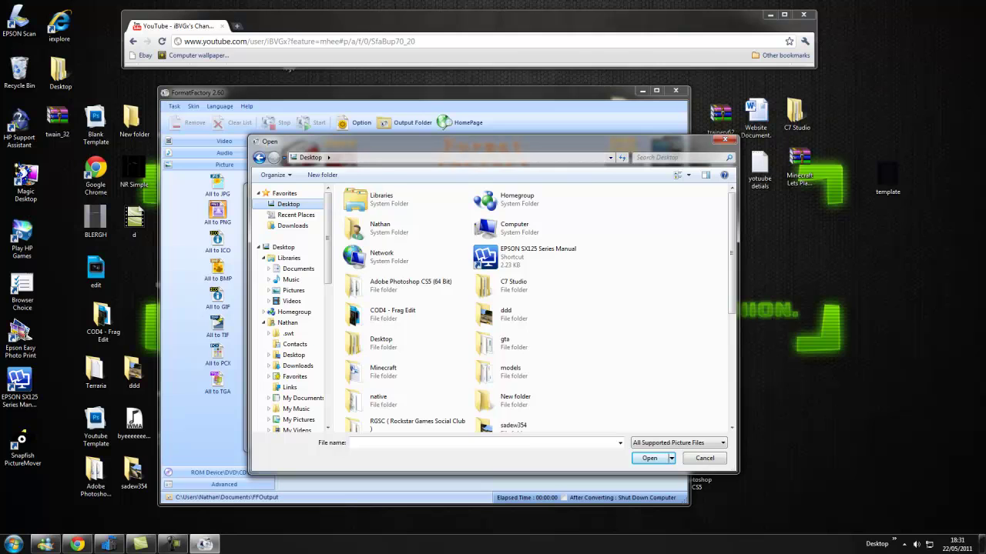
scroll(535, 314, down, 4)
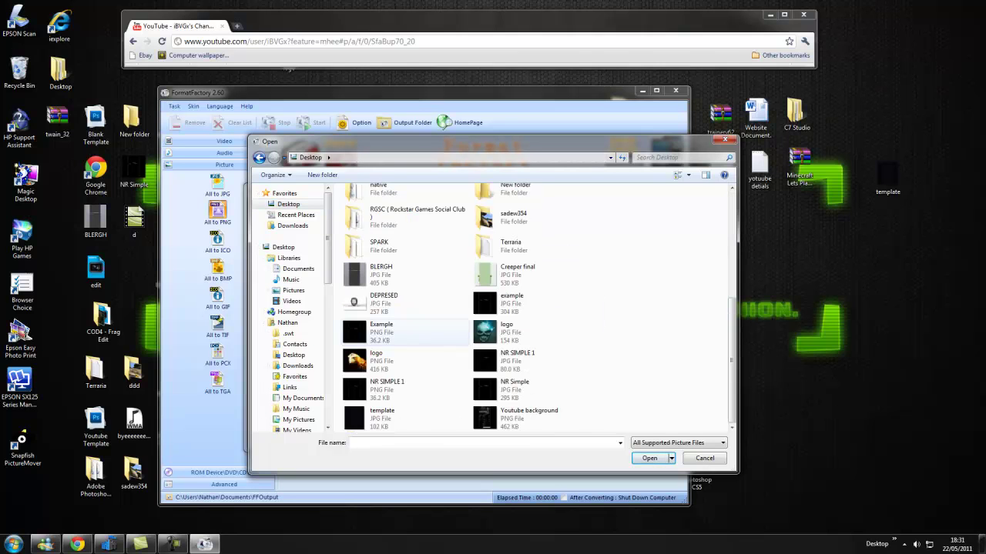
double_click(381, 327)
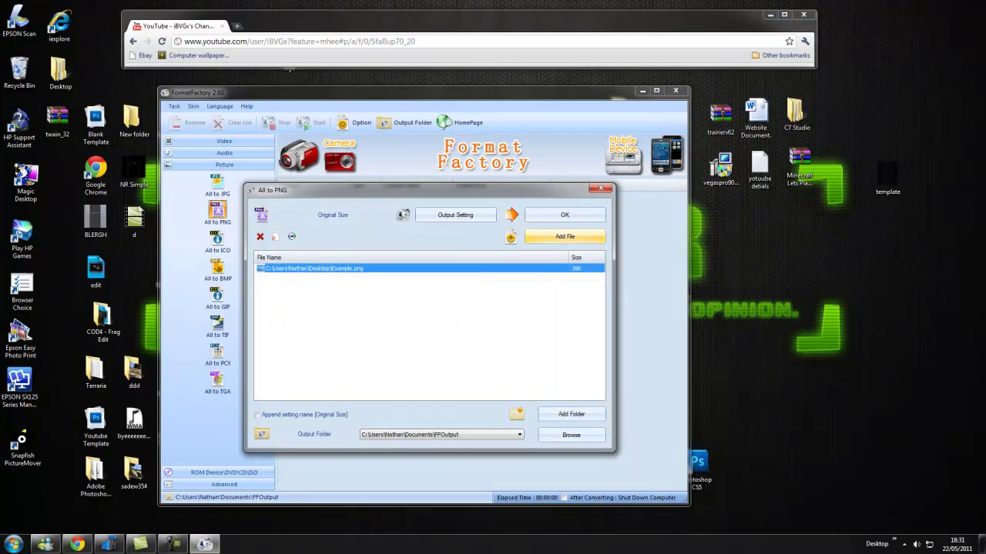
click(564, 237)
click(725, 139)
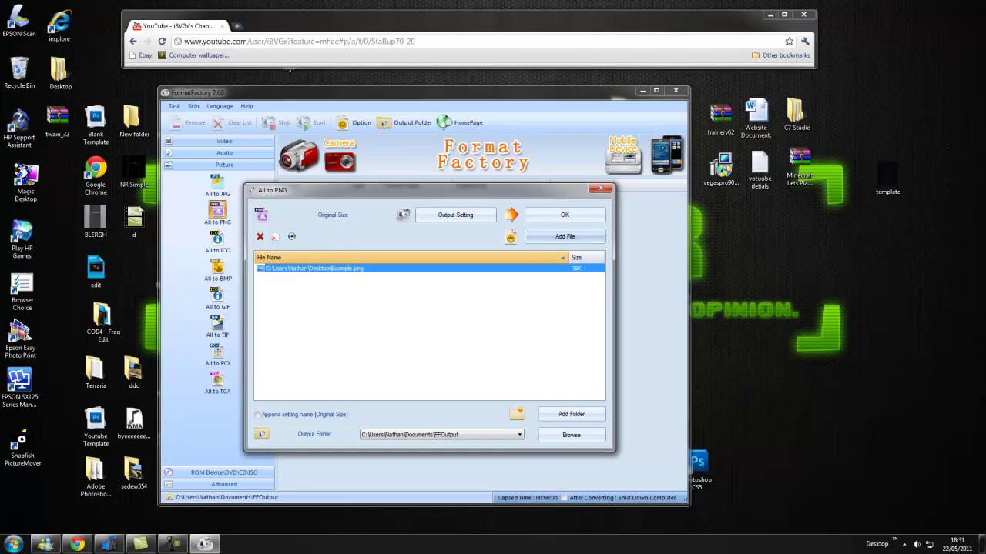
click(564, 215)
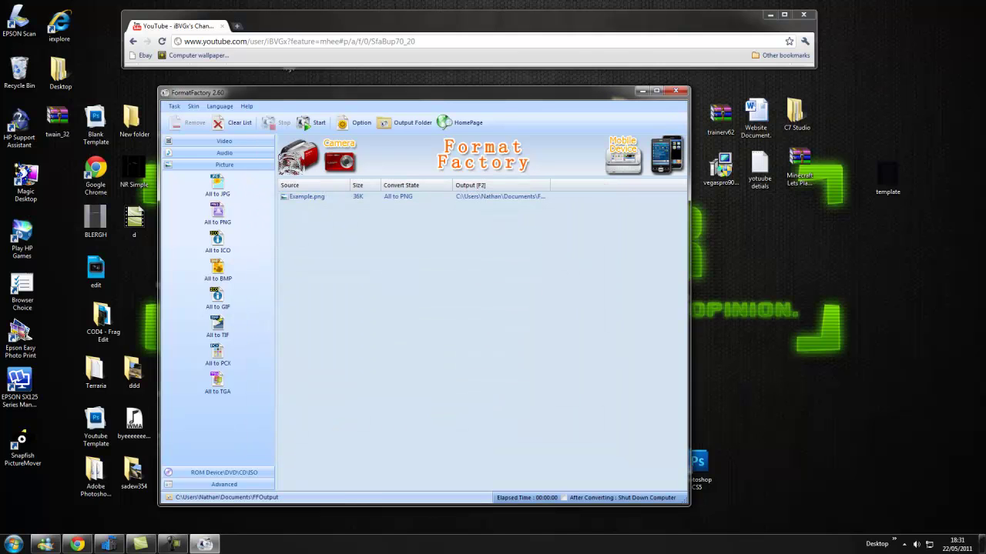
click(310, 123)
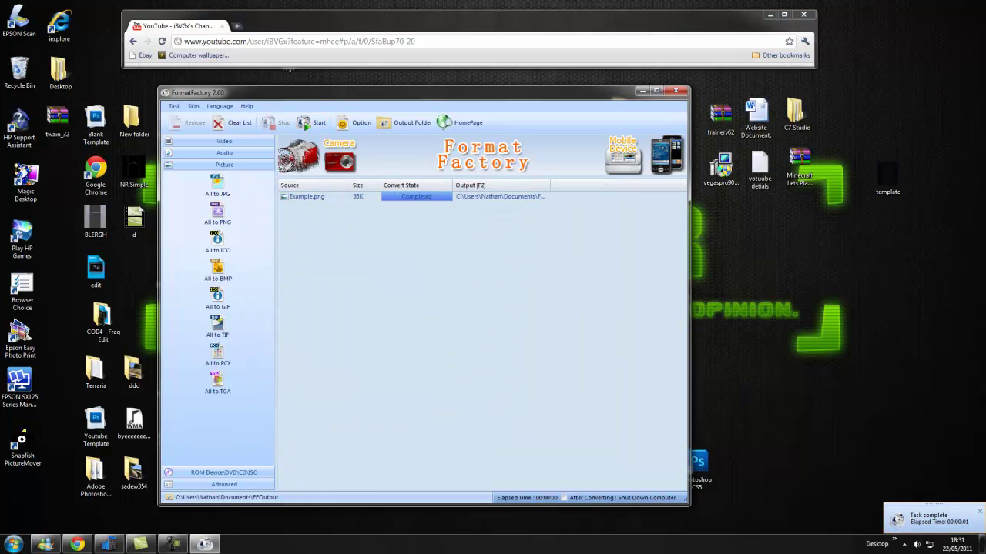
Step: Open the conversion output folder and check the file size in the converted Example image's properties
click(405, 123)
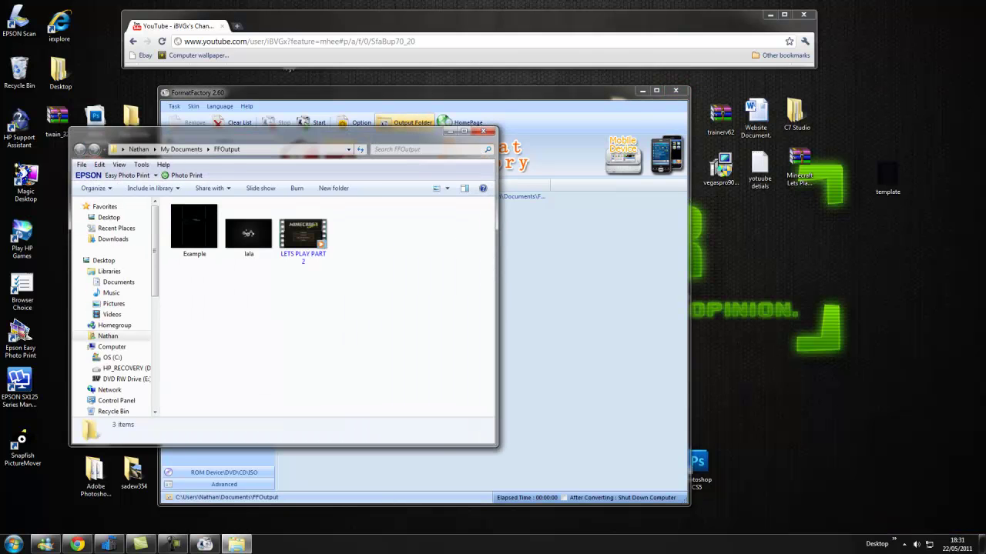
drag(402, 132, 375, 112)
click(170, 212)
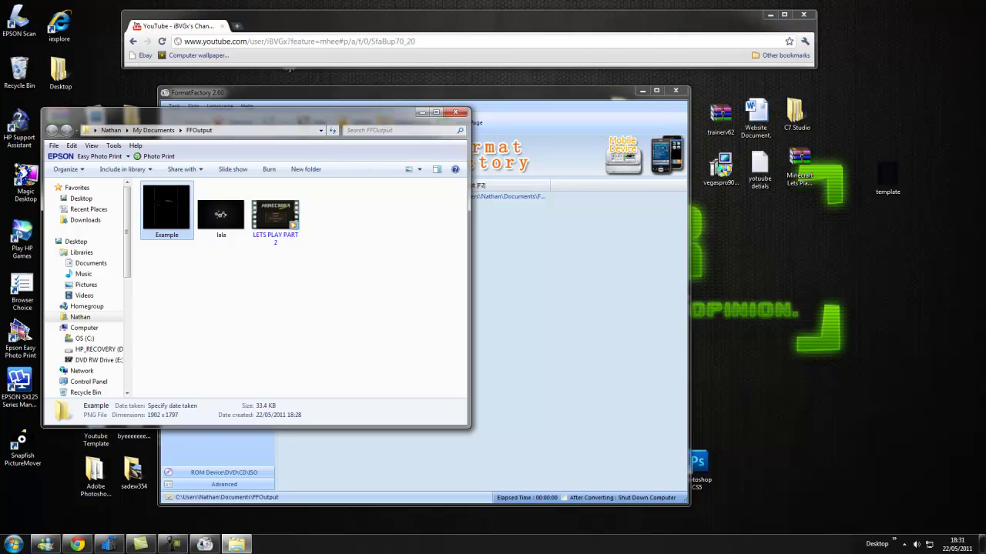
right_click(159, 214)
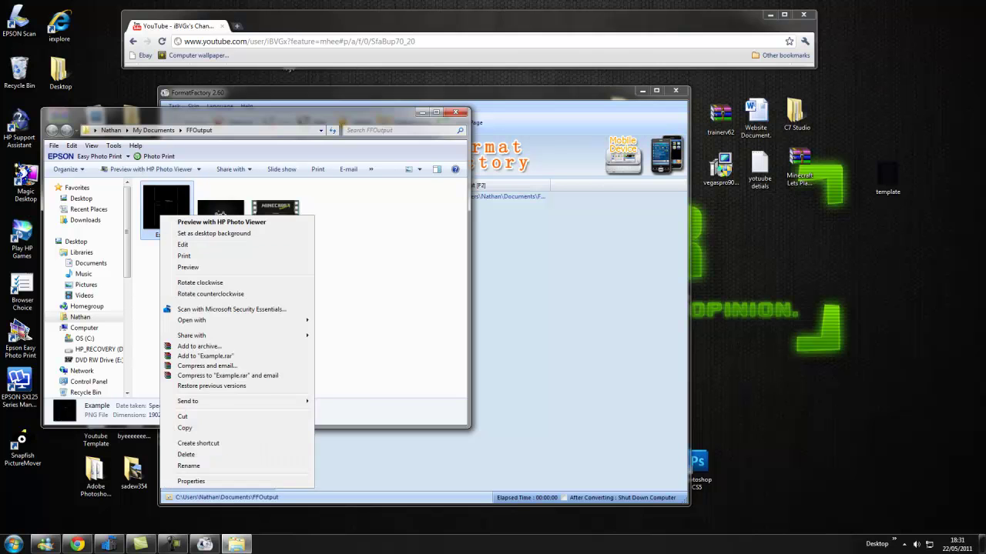
click(200, 487)
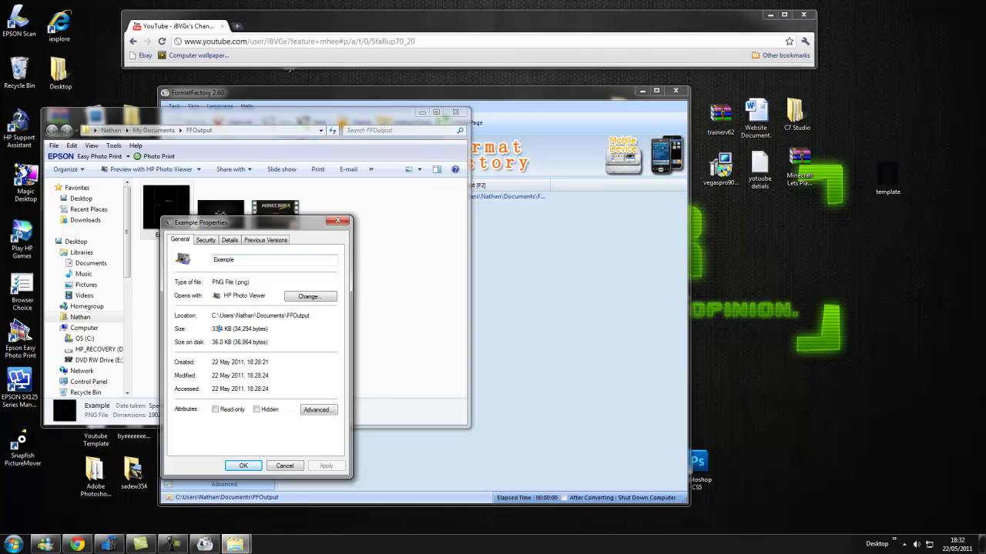
click(337, 221)
click(455, 112)
Step: Uncover the desktop icons and check the file size in the original Example PNG's properties
drag(462, 93, 567, 419)
right_click(181, 331)
click(223, 319)
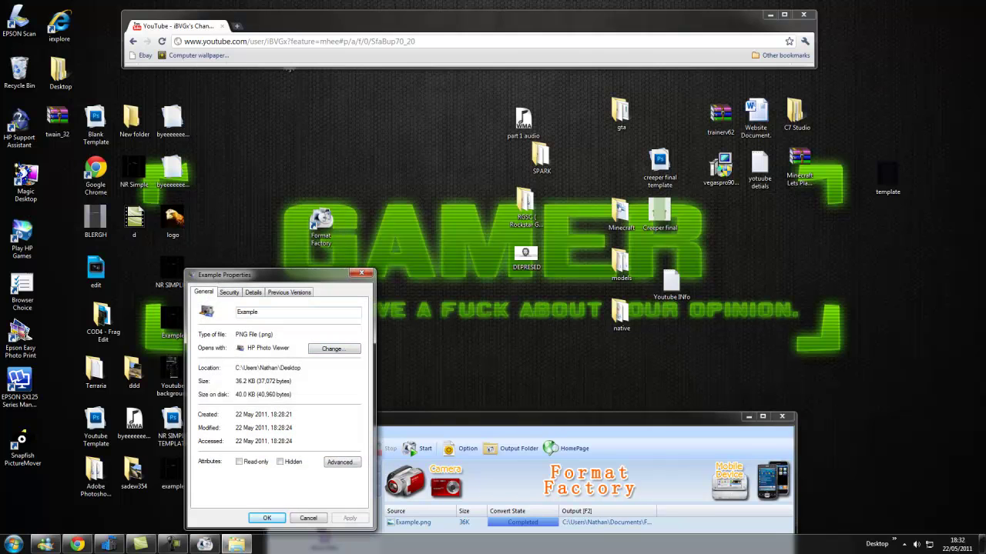
drag(244, 381, 293, 382)
click(361, 274)
Step: Reopen the output folder and compare the converted Example image's size details with the original
click(518, 449)
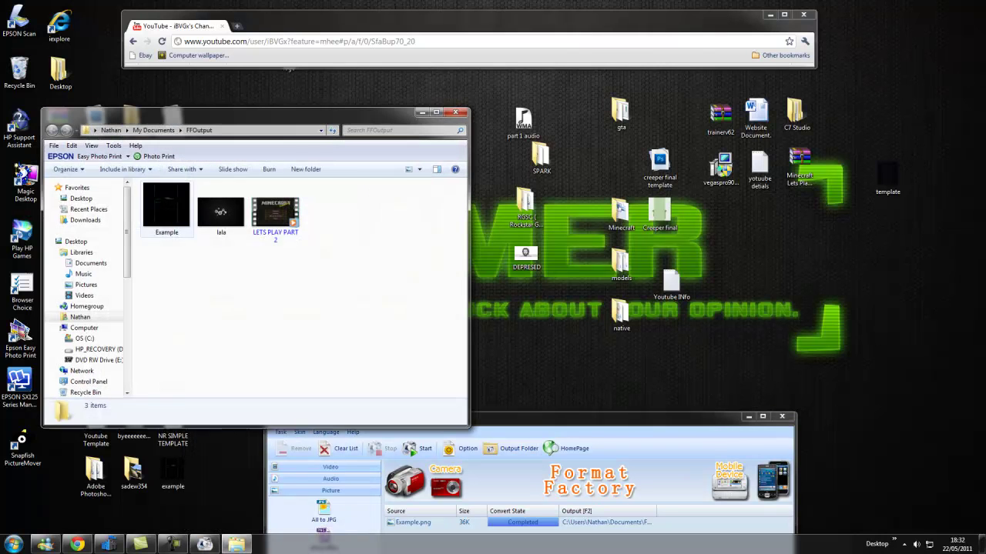
right_click(151, 199)
click(361, 323)
click(167, 210)
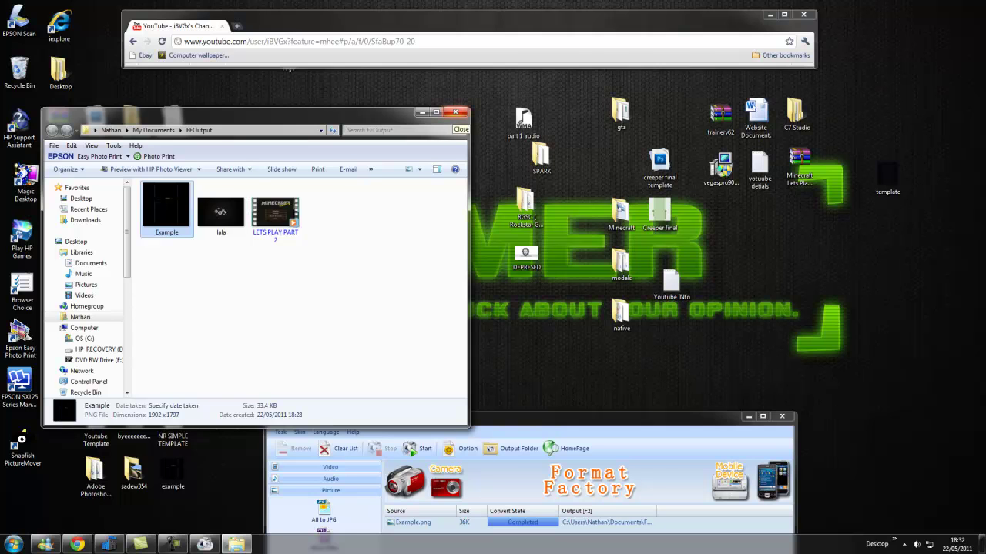
click(455, 114)
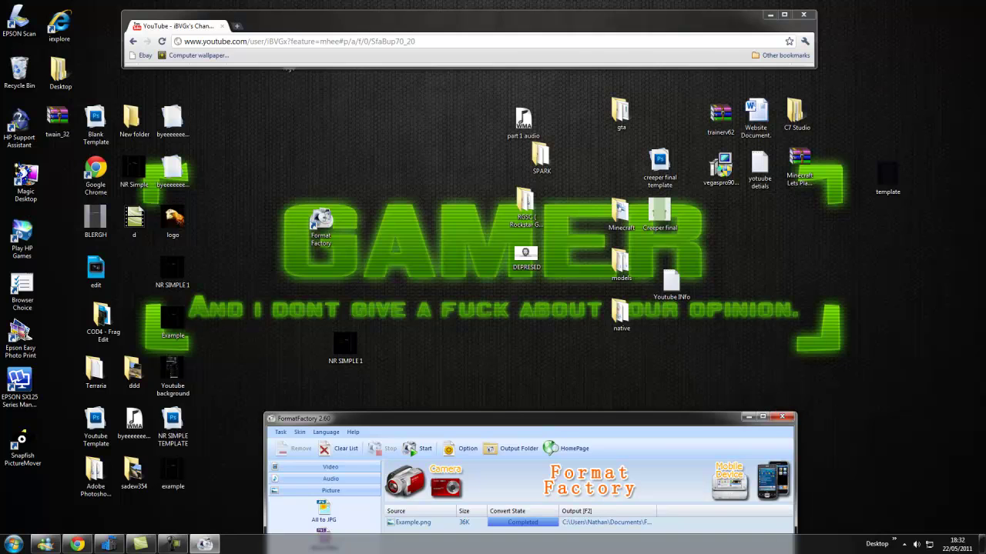
Step: Bring the whole Format Factory window back into view and close the program
drag(478, 419, 337, 122)
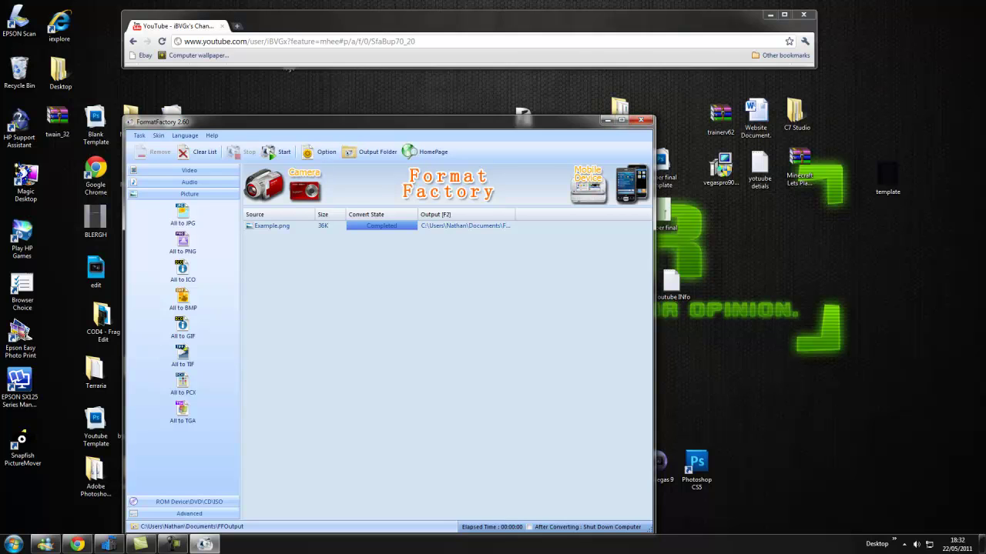
drag(493, 122, 580, 88)
drag(641, 88, 638, 93)
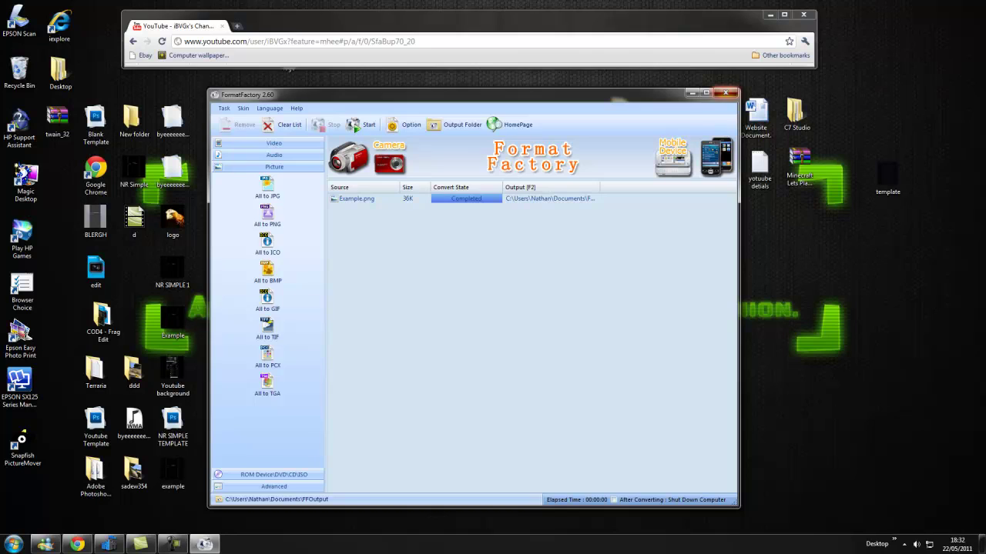
click(725, 94)
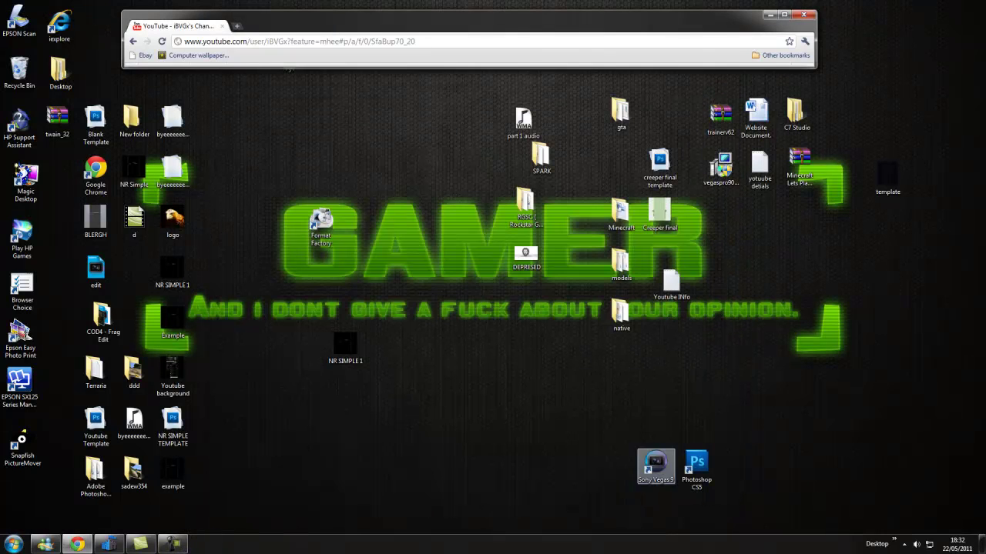
drag(596, 432, 737, 492)
mouse_move(697, 461)
mouse_down()
mouse_move(591, 432)
mouse_move(695, 468)
mouse_up()
drag(590, 435, 692, 462)
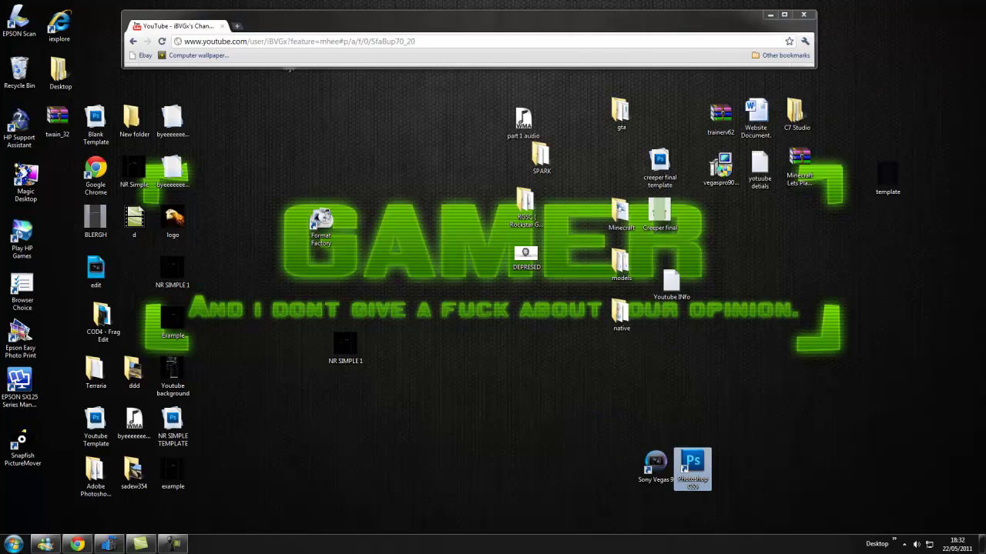